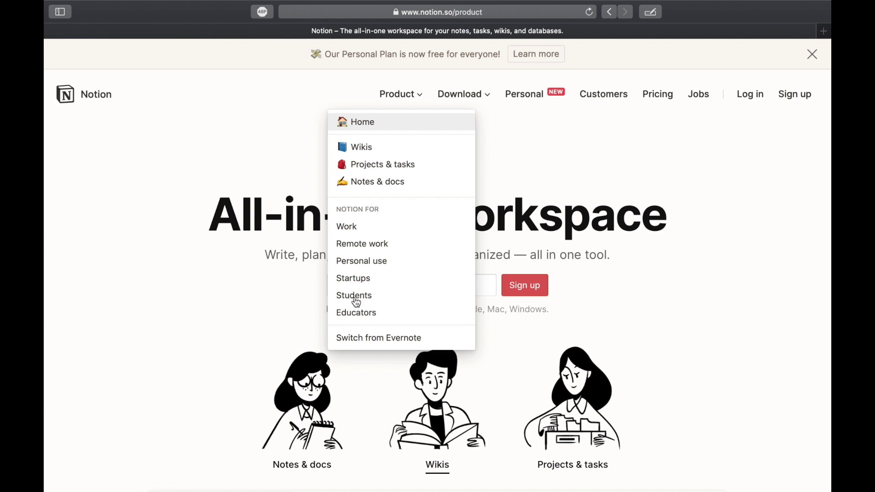
# Step: Open Notion's Students page and review its testimonials, study features and Personal Pro pricing
pyautogui.click(357, 297)
pyautogui.scroll(-7, 709, 358)
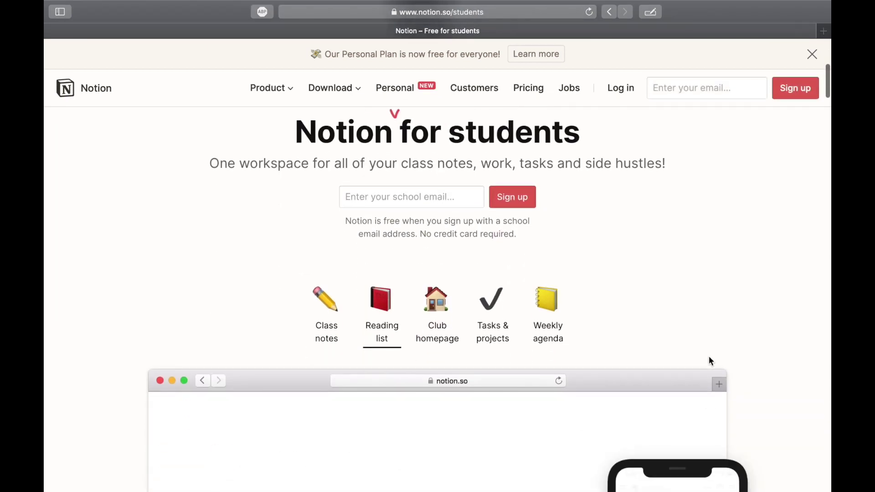
pyautogui.scroll(-10, 709, 357)
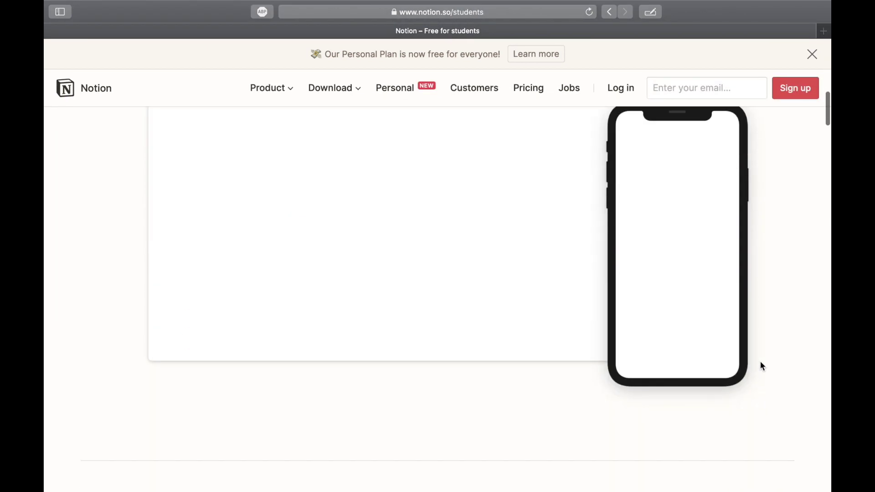
pyautogui.scroll(-20, 762, 366)
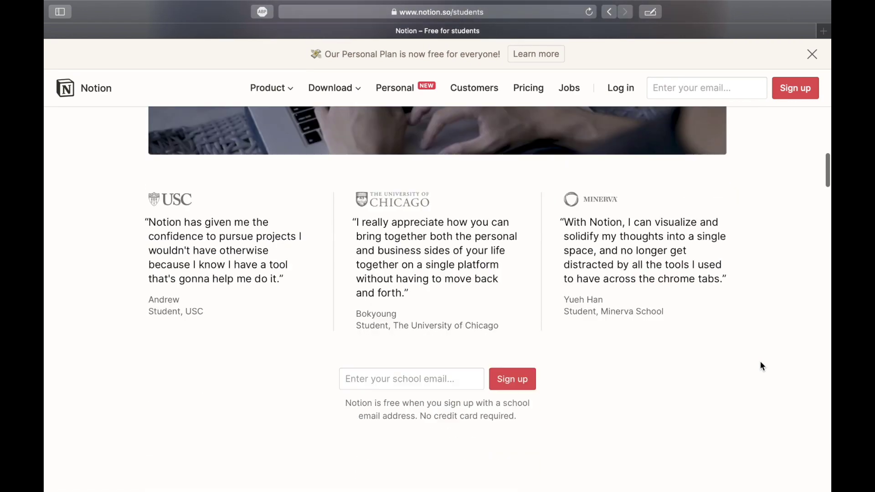
pyautogui.scroll(-13, 762, 366)
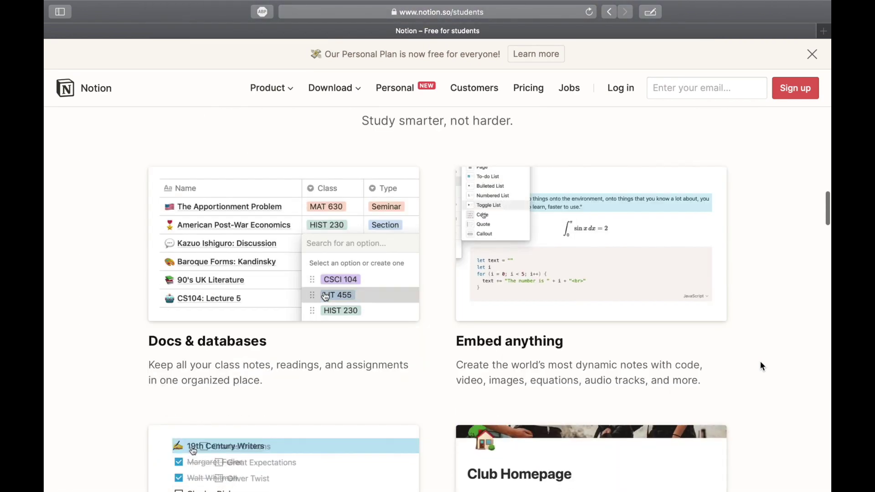
pyautogui.scroll(-18, 762, 366)
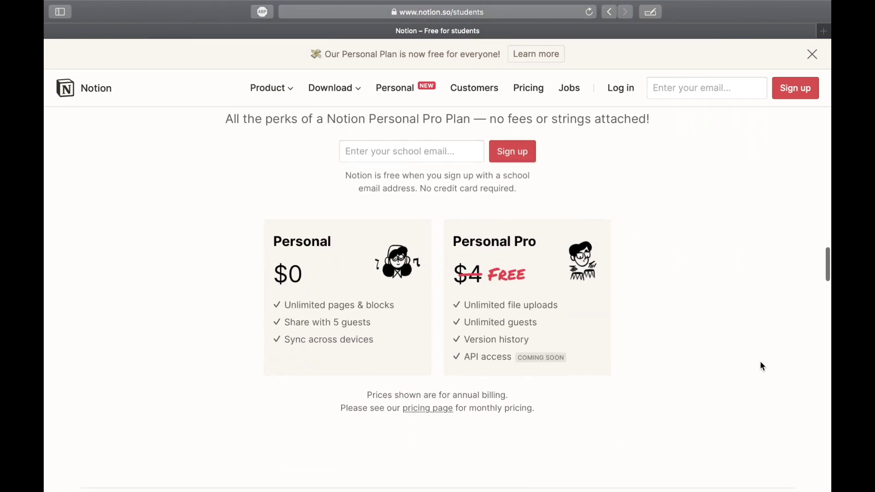
pyautogui.scroll(-2, 762, 366)
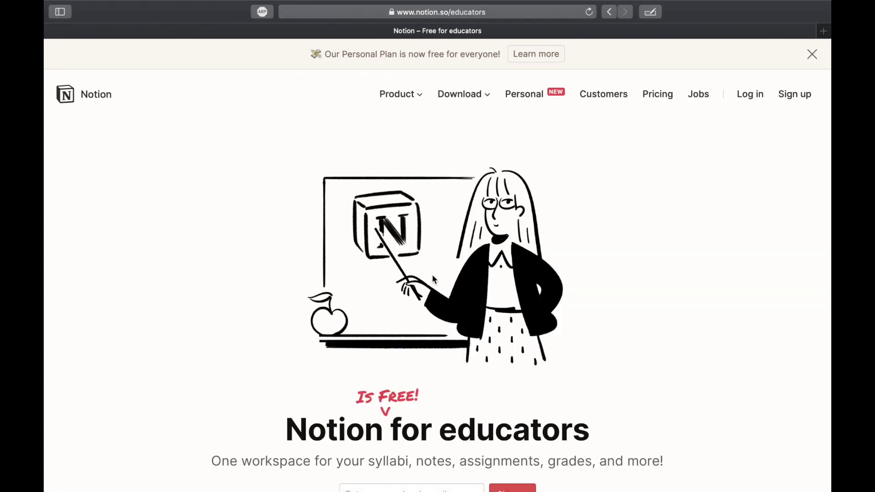
# Step: Review the Notion for educators page, from the syllabus example through the teaching features to the free plan section
pyautogui.scroll(-6, 558, 367)
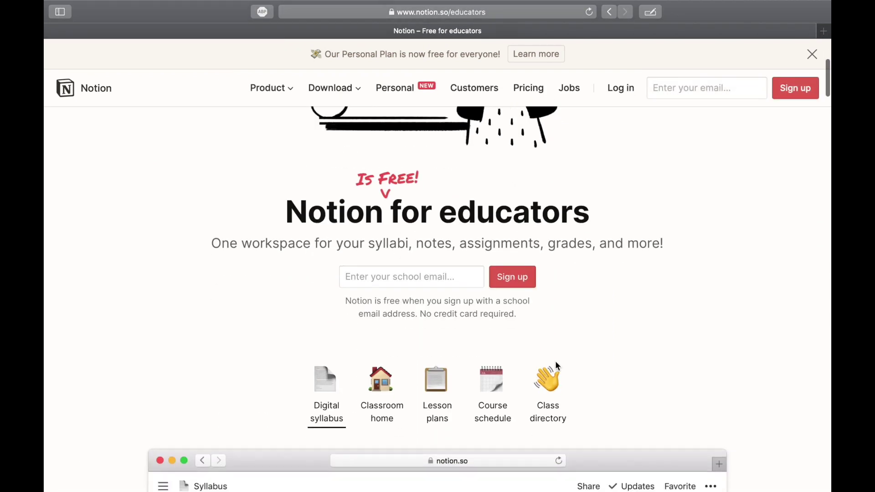
pyautogui.scroll(-8, 556, 363)
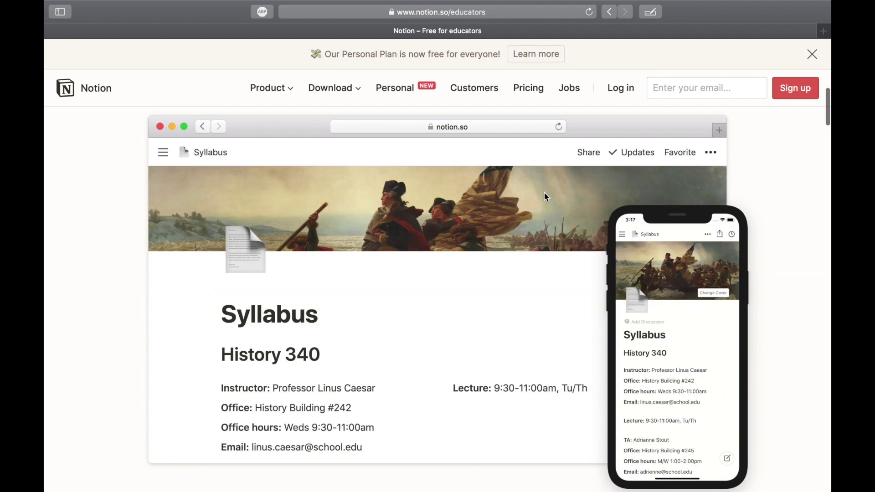
pyautogui.scroll(-10, 547, 197)
pyautogui.scroll(-5, 787, 303)
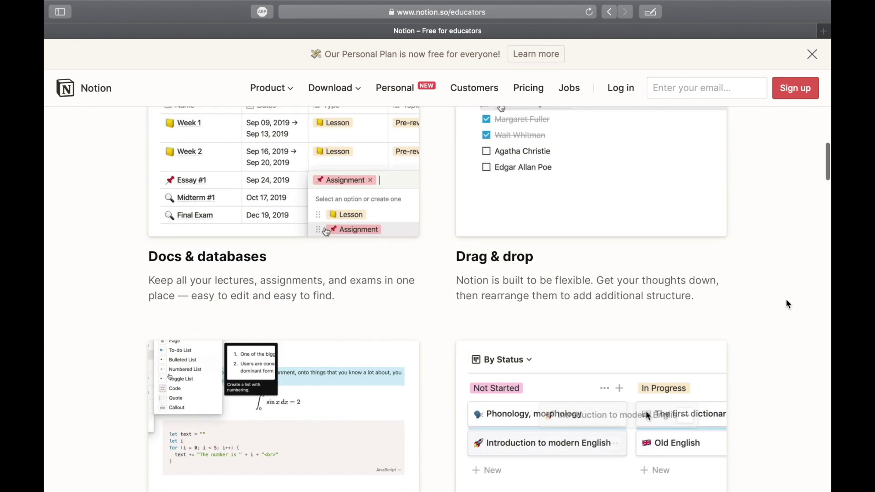
pyautogui.scroll(-2, 789, 304)
pyautogui.scroll(-15, 789, 304)
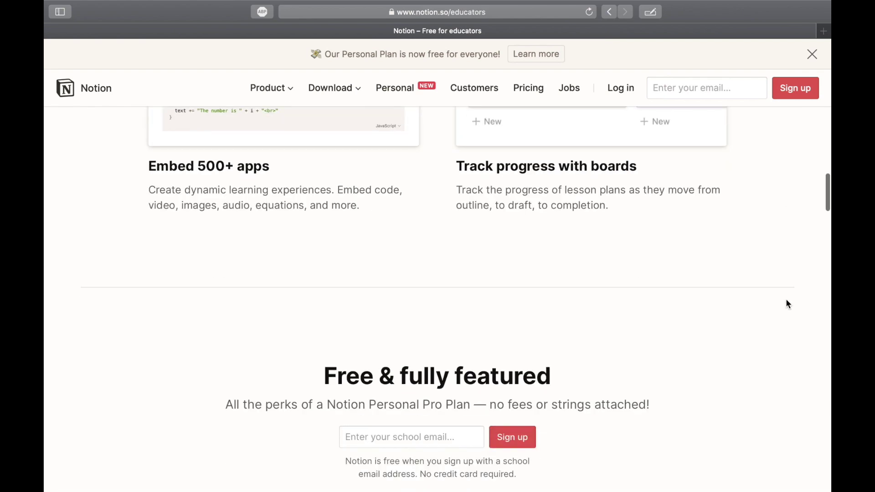
pyautogui.scroll(-15, 787, 304)
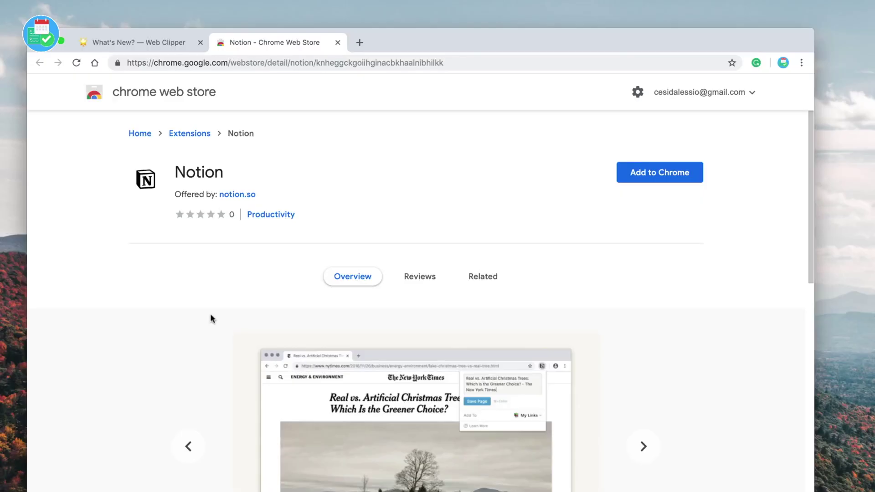
# Step: Add the Notion extension to Chrome from its web store page and approve the installation
pyautogui.click(655, 188)
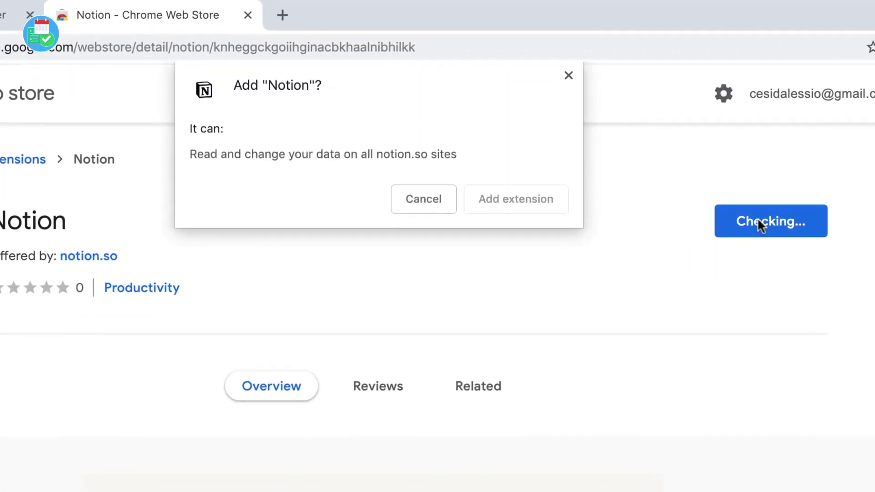
pyautogui.click(508, 207)
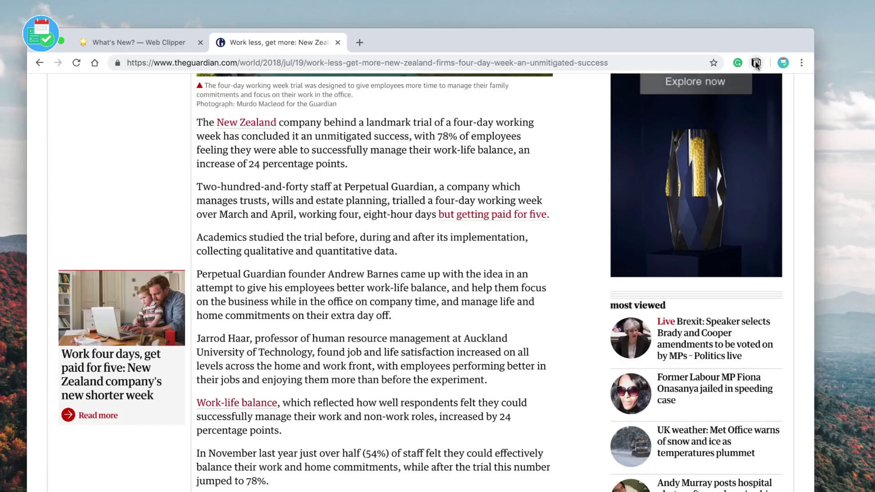
# Step: Start saving the Guardian article with the Notion web clipper and remove "| The Guardian" from the end of its title
pyautogui.click(801, 56)
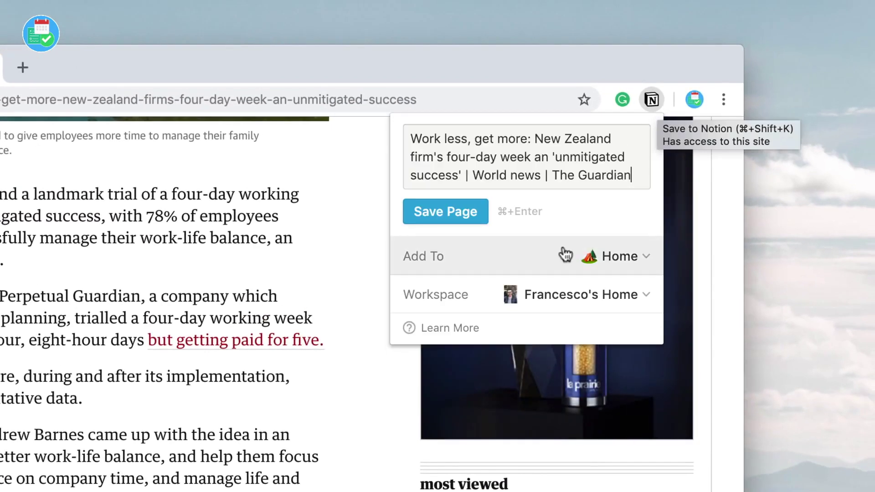
pyautogui.moveTo(553, 175); pyautogui.dragTo(631, 175)
pyautogui.press('BackSpace')
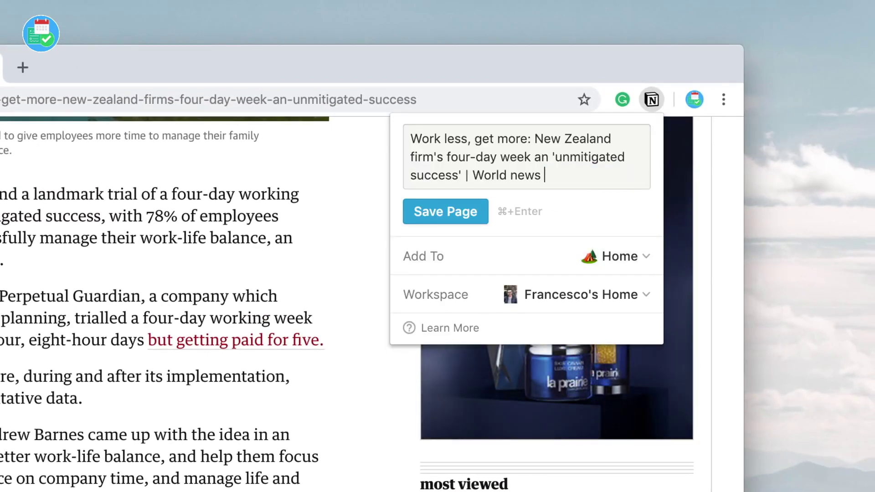
# Step: Save the clipped article to a new links database in the chosen workspace and open the saved page in Notion
pyautogui.click(624, 256)
pyautogui.click(501, 240)
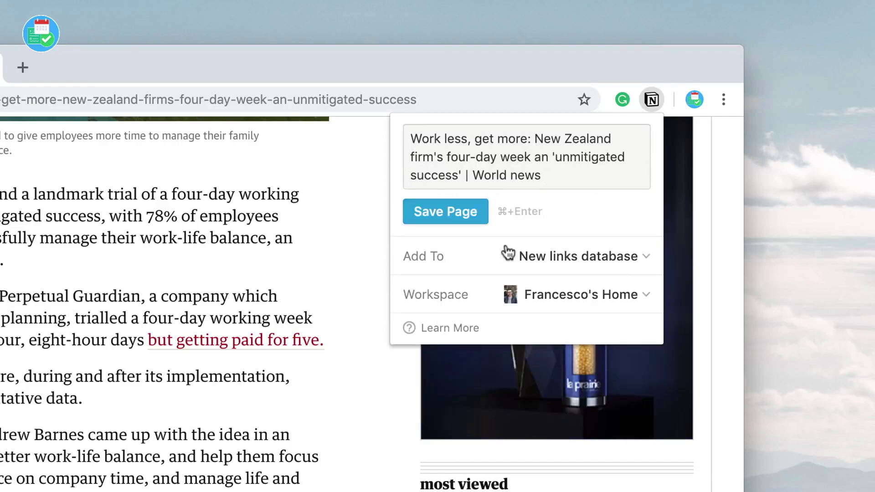
pyautogui.click(582, 294)
pyautogui.click(420, 133)
pyautogui.click(423, 215)
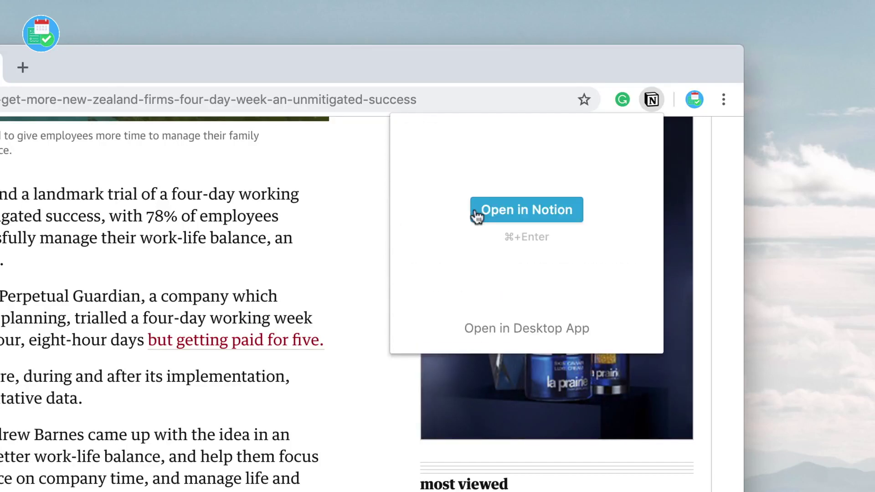
pyautogui.click(501, 209)
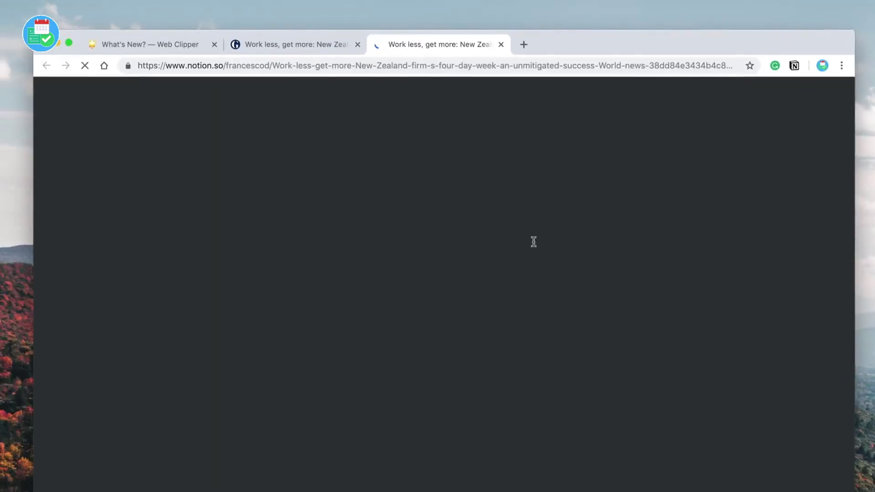
pyautogui.scroll(-5, 480, 229)
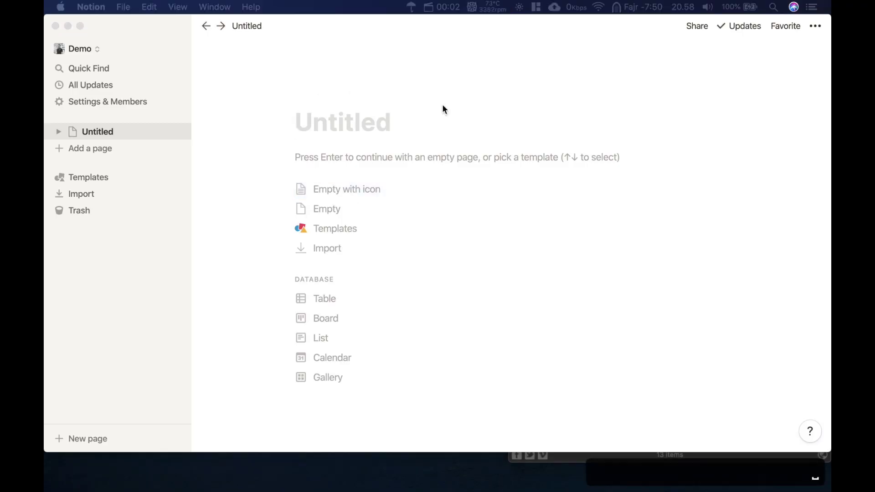
# Step: Title the untitled Notion page "Digital Resources" and make it a table database
pyautogui.click(129, 288)
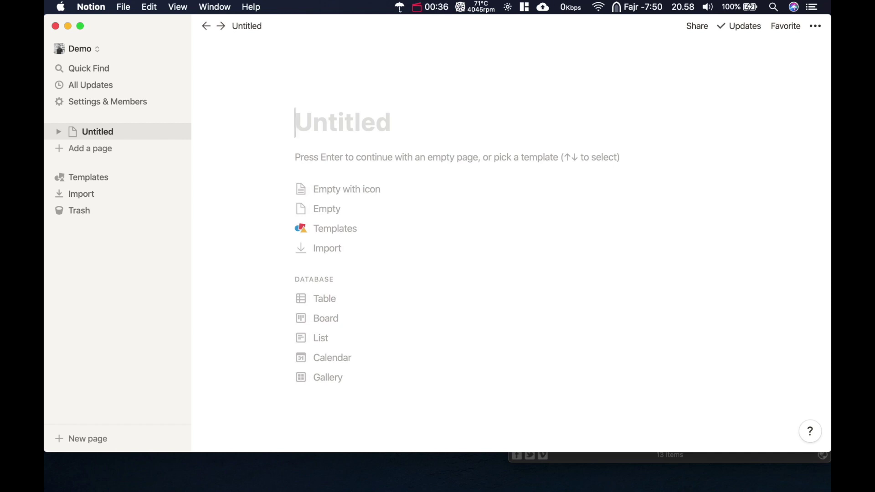
pyautogui.click(441, 128)
pyautogui.write('Digit')
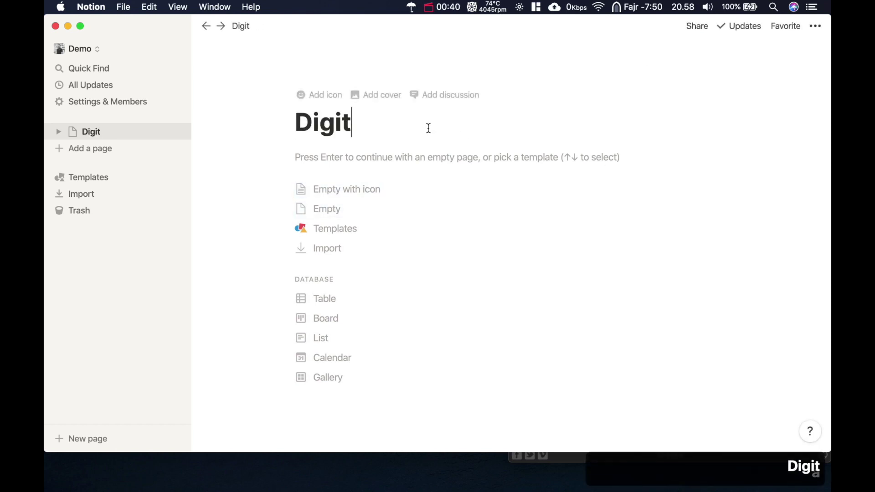
pyautogui.write('al Resources')
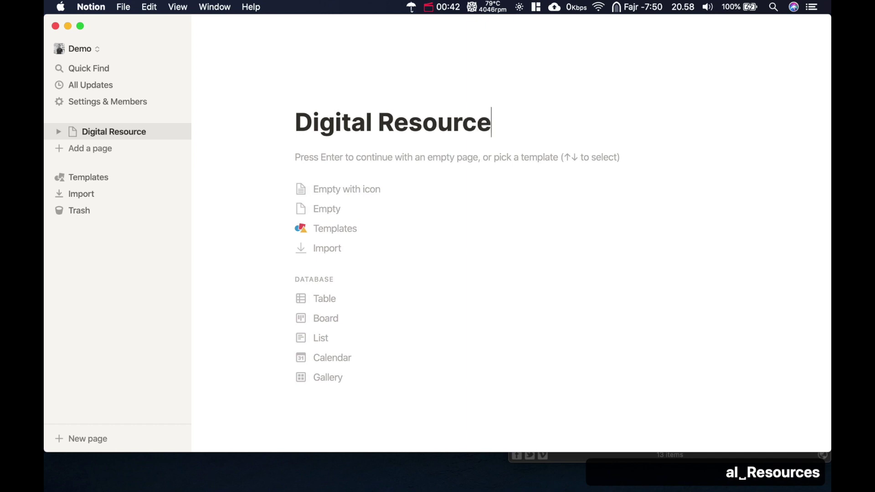
pyautogui.click(343, 306)
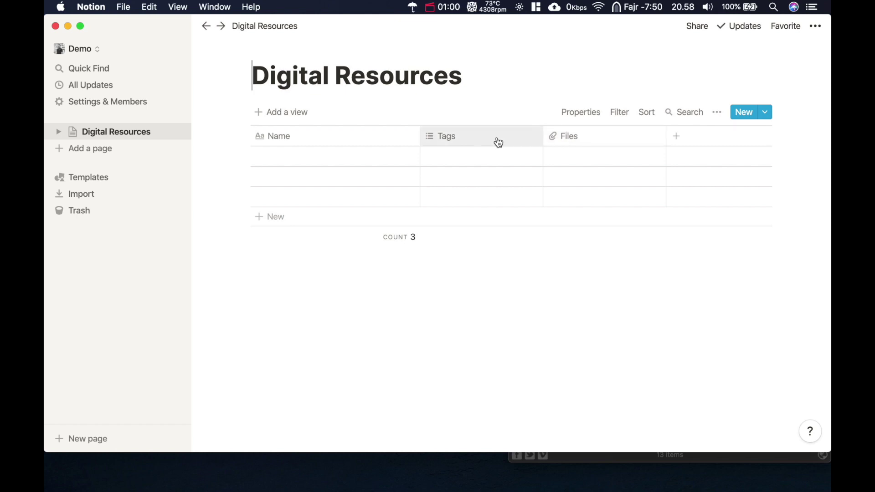
pyautogui.click(570, 113)
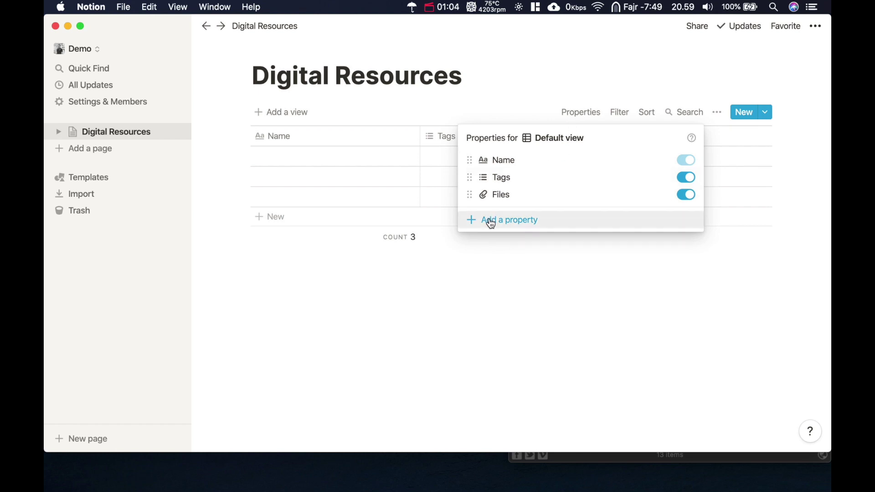
pyautogui.click(489, 287)
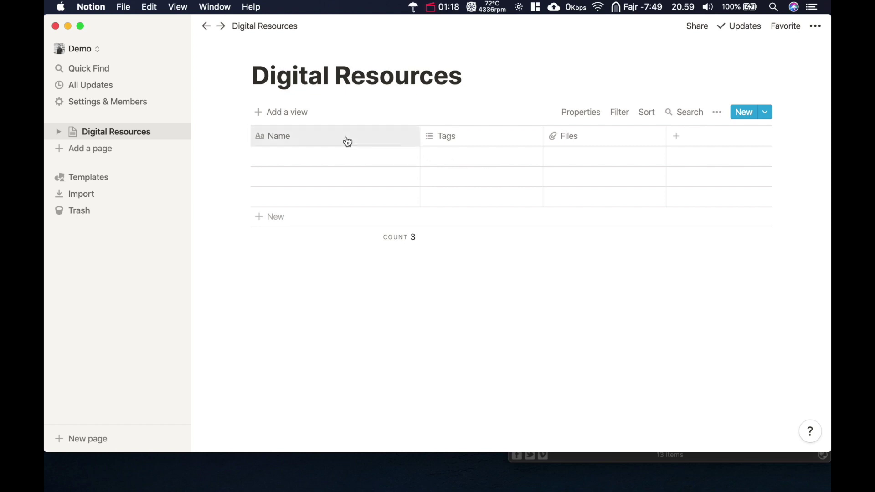
# Step: Rename the Tags property to "URL" and change its property type to URL
pyautogui.click(454, 136)
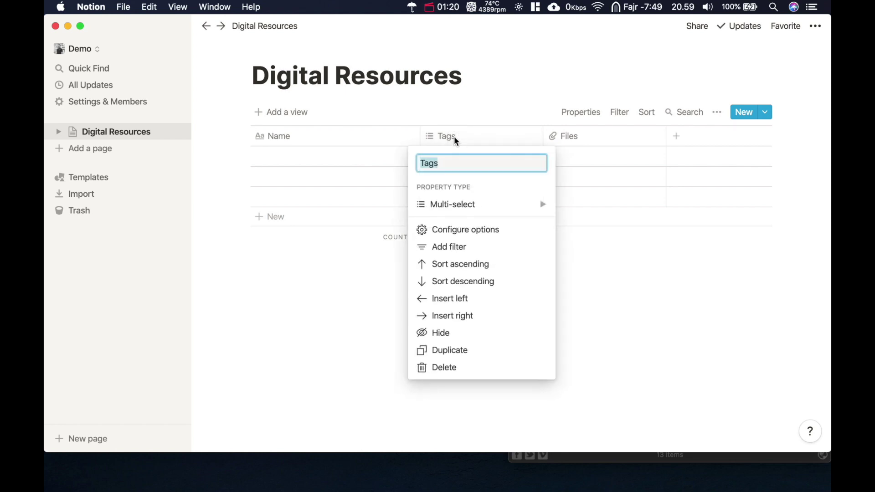
pyautogui.write('URL')
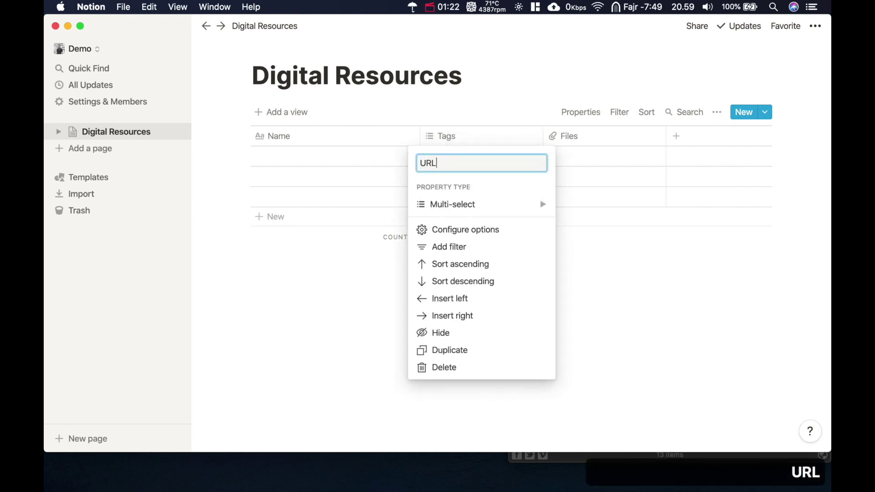
pyautogui.click(469, 205)
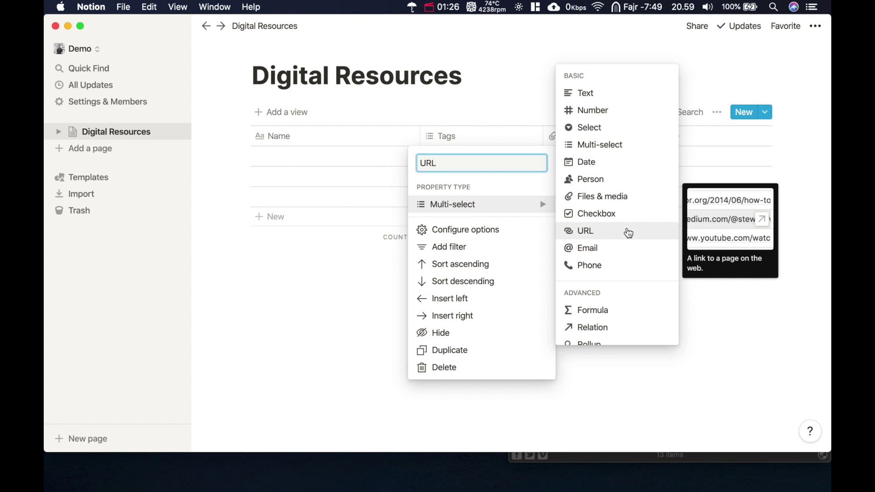
pyautogui.click(629, 232)
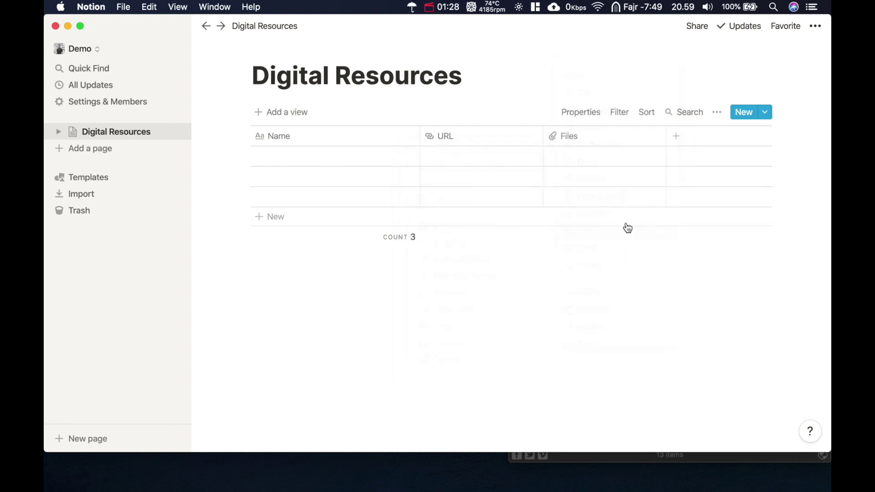
# Step: Delete the Files property from the Digital Resources table and confirm the deletion
pyautogui.click(586, 137)
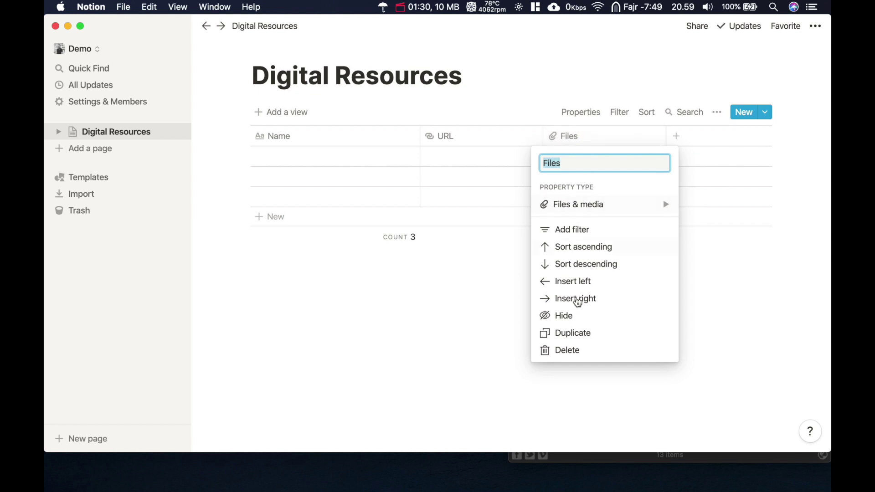
pyautogui.click(575, 353)
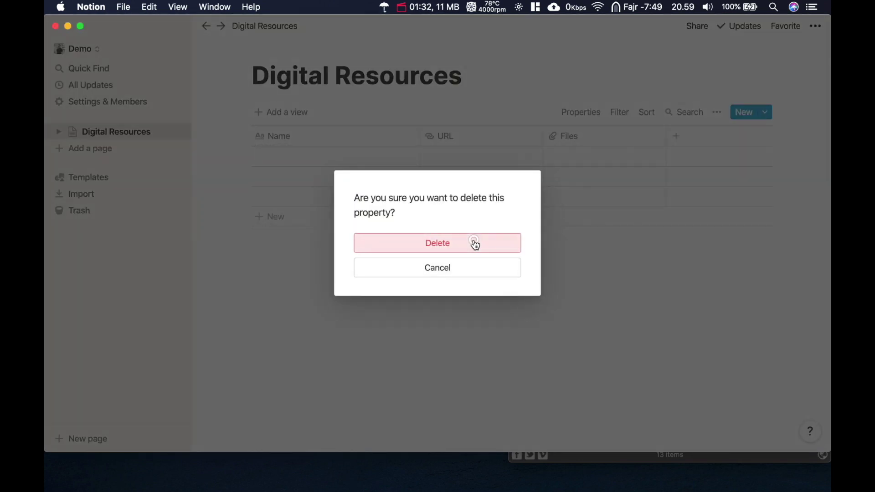
pyautogui.click(474, 245)
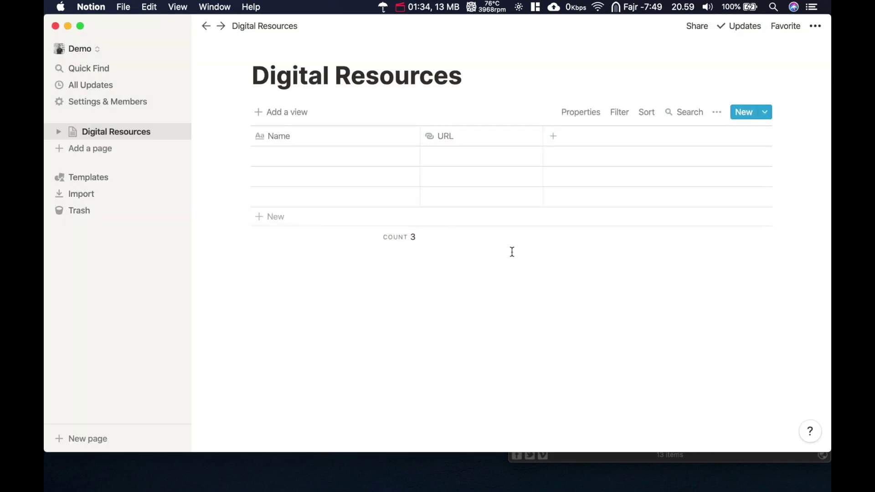
# Step: Add a property named "Dibuat" to the Digital Resources table with the Created time type
pyautogui.click(556, 141)
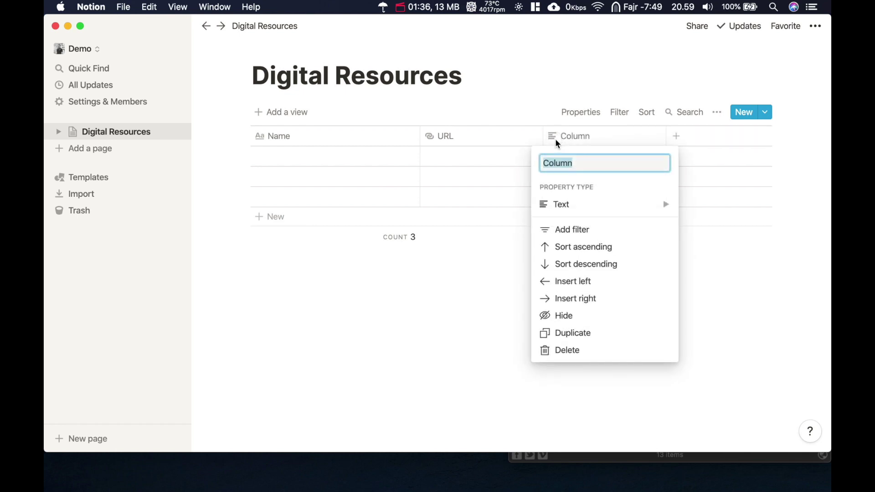
pyautogui.write('Dibuat ')
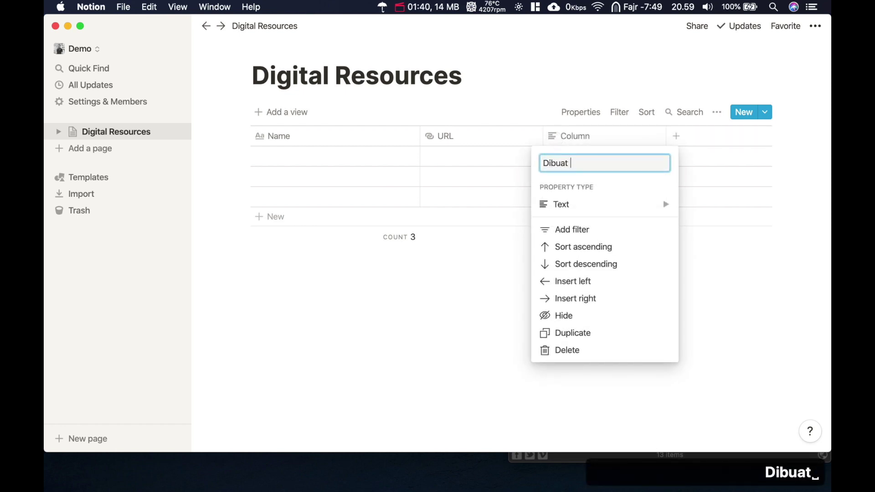
pyautogui.write('S')
pyautogui.press('BackSpace')
pyautogui.press('BackSpace')
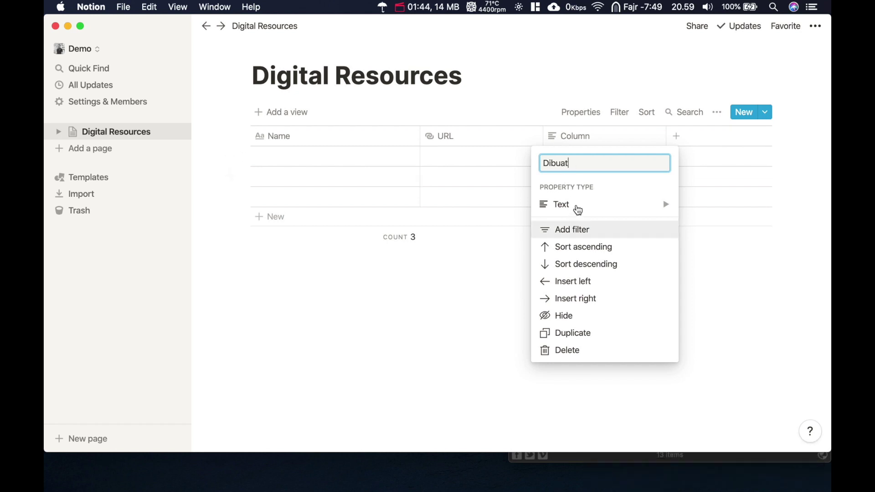
pyautogui.moveTo(578, 210)
pyautogui.scroll(-1, 718, 304)
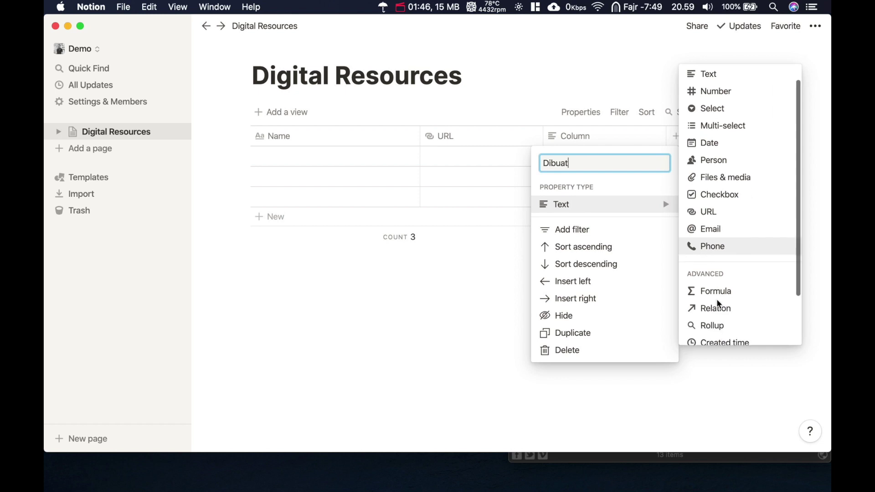
pyautogui.scroll(-2, 718, 304)
pyautogui.click(719, 303)
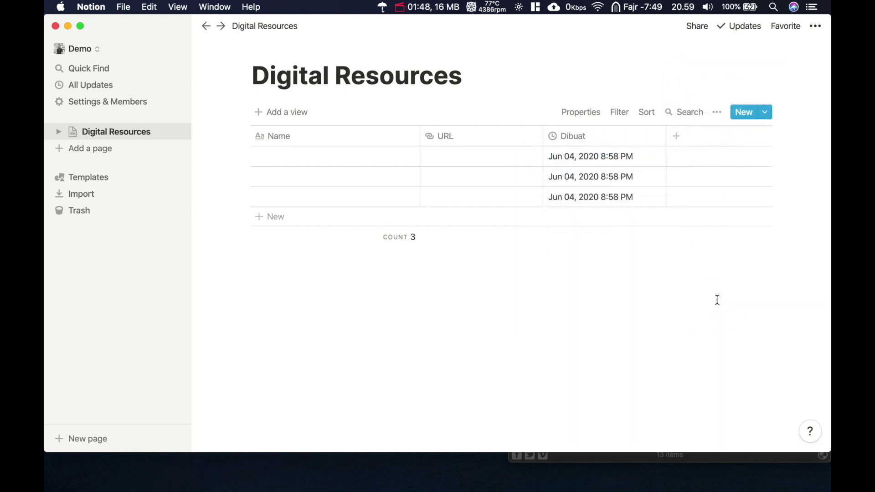
# Step: Add a property named "Label" to the table and set its type to Multi-select
pyautogui.click(675, 137)
pyautogui.write('L')
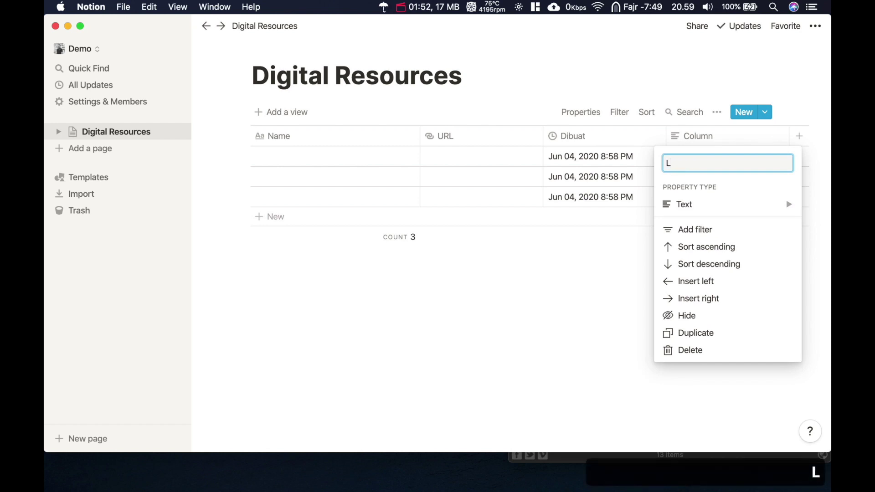
pyautogui.write('abel')
pyautogui.moveTo(696, 213)
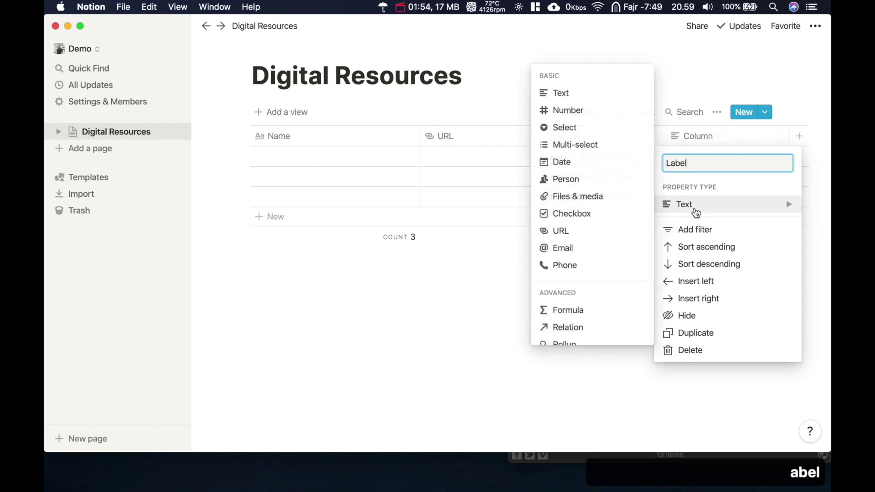
pyautogui.click(588, 146)
# Step: Create the Label options "podcast", "artikel", "video" and "notulensi rapat" in the first row
pyautogui.click(688, 152)
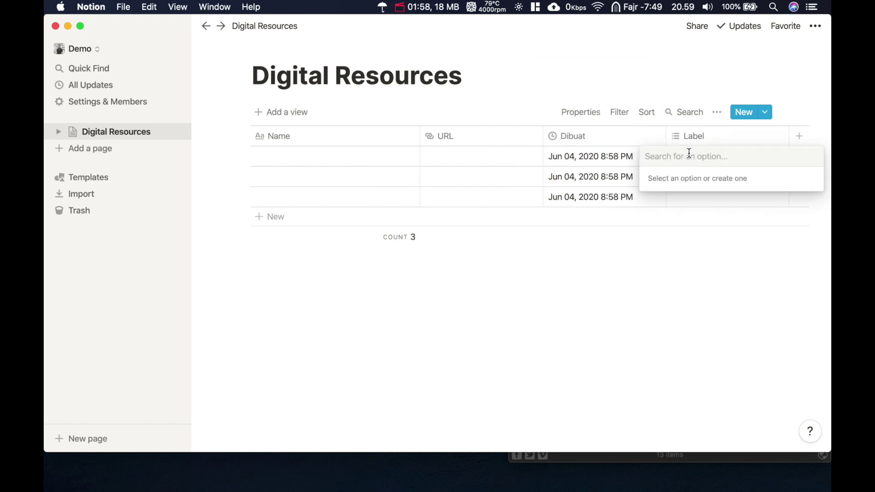
pyautogui.write('podcas')
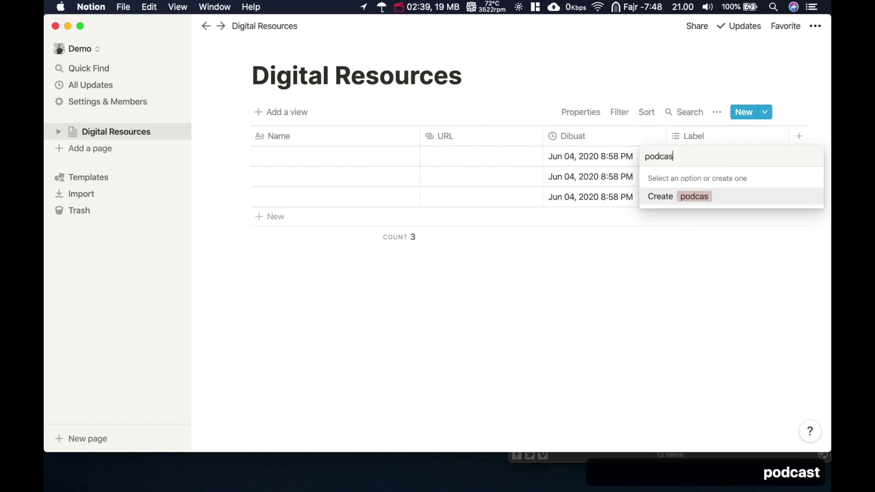
pyautogui.write('ti')
pyautogui.press('Return')
pyautogui.write('artikel')
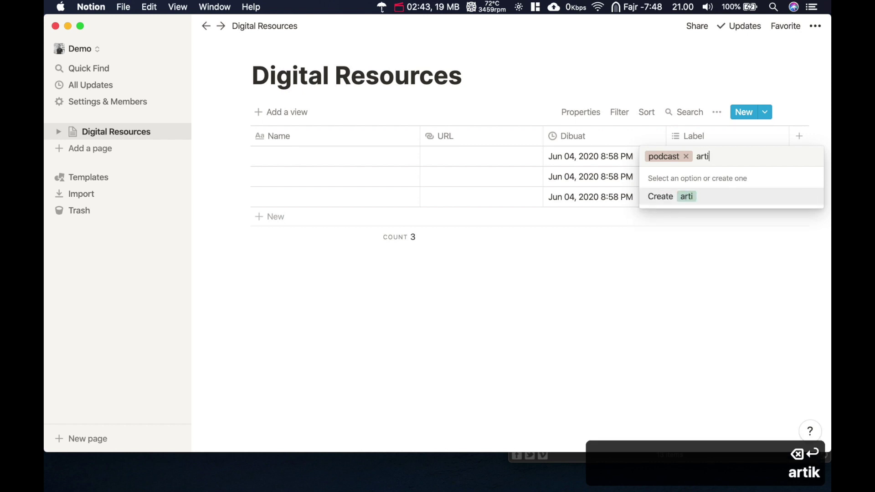
pyautogui.press('Return')
pyautogui.write('video')
pyautogui.press('Return')
pyautogui.write('notu')
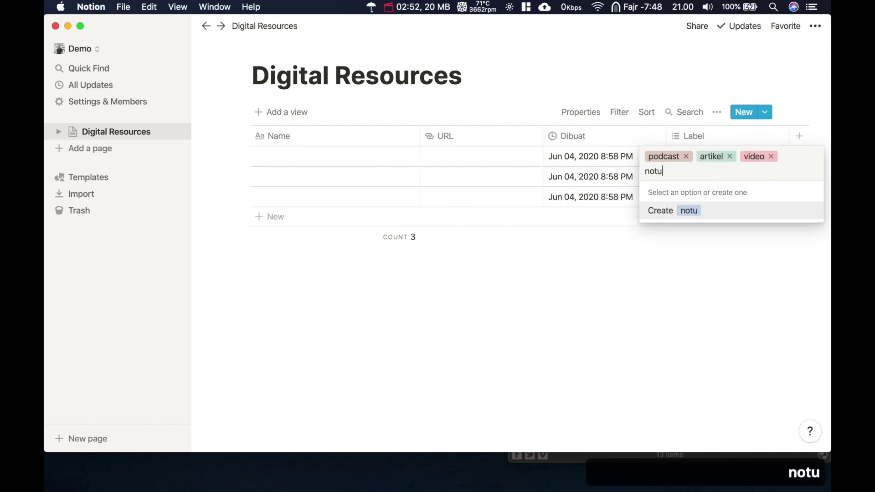
pyautogui.write('lensi rapat,')
pyautogui.press('Return')
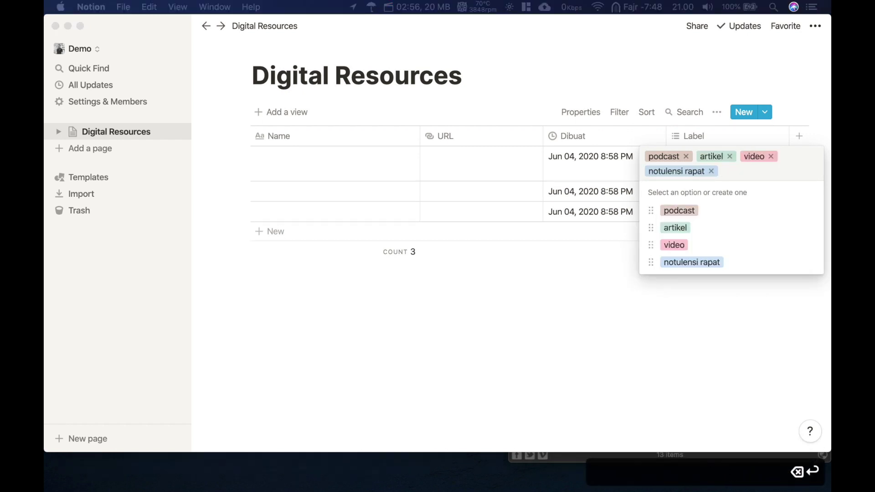
# Step: Create the further Label options "buku", "pdf", "surat keputusan", "gambar" and "sertifikat" in the same cell
pyautogui.write('buku')
pyautogui.press('Return')
pyautogui.write('pdf')
pyautogui.press('Return')
pyautogui.write('surat kepu')
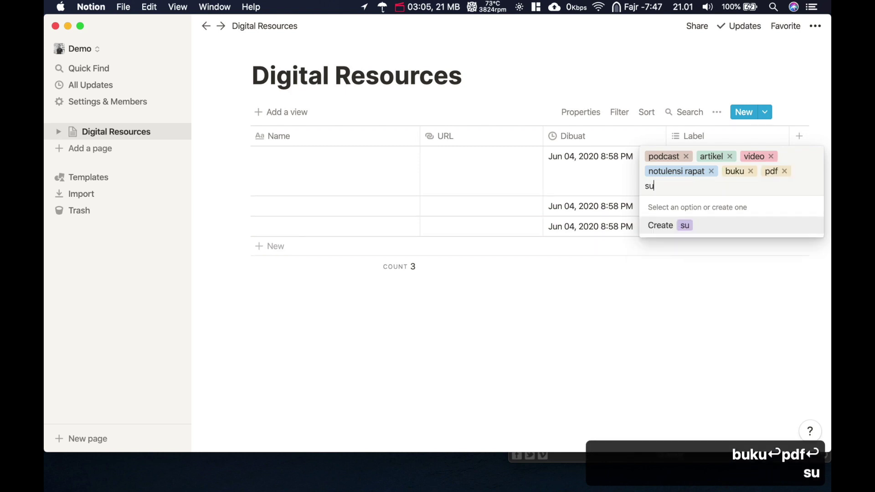
pyautogui.write('tusan')
pyautogui.press('Return')
pyautogui.write('gambar')
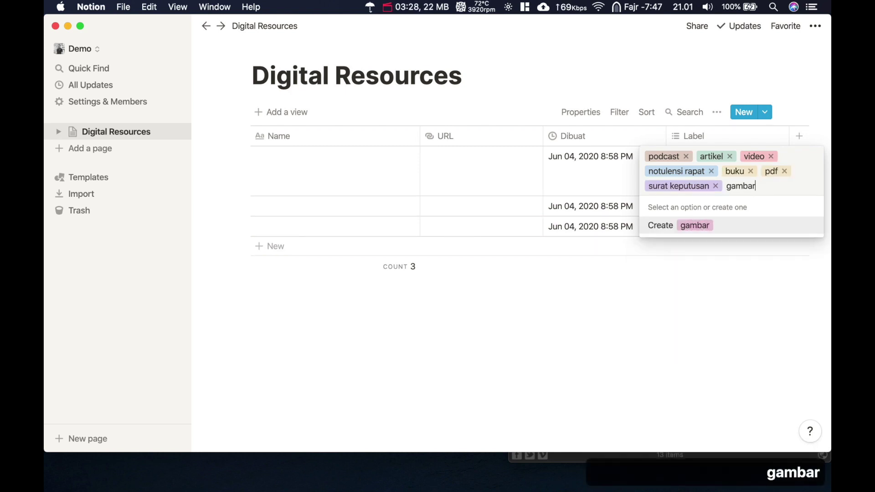
pyautogui.press('Return')
pyautogui.write('sertifikat')
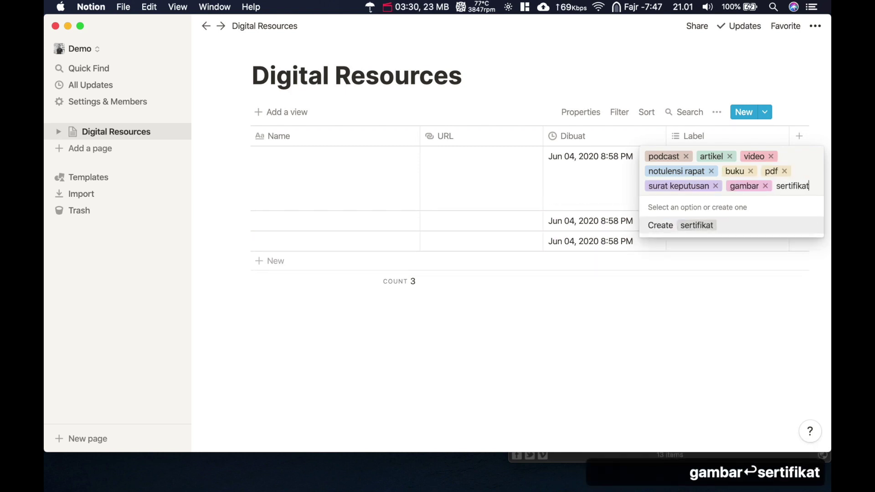
pyautogui.press('Return')
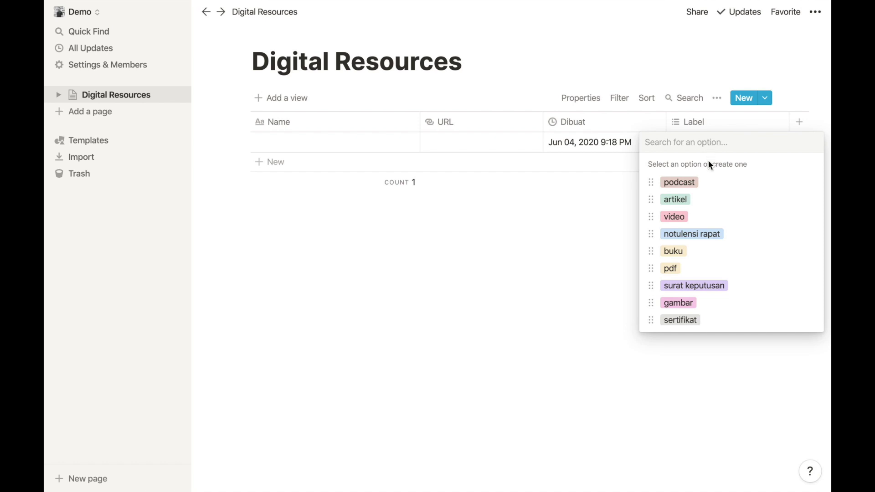
# Step: Close the label options and delete the remaining empty row from the Digital Resources table
pyautogui.click(486, 225)
pyautogui.click(243, 142)
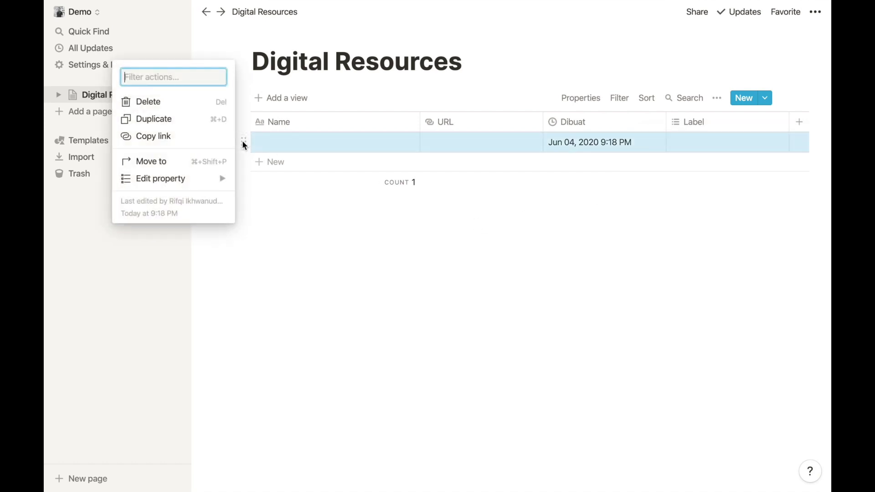
pyautogui.click(195, 97)
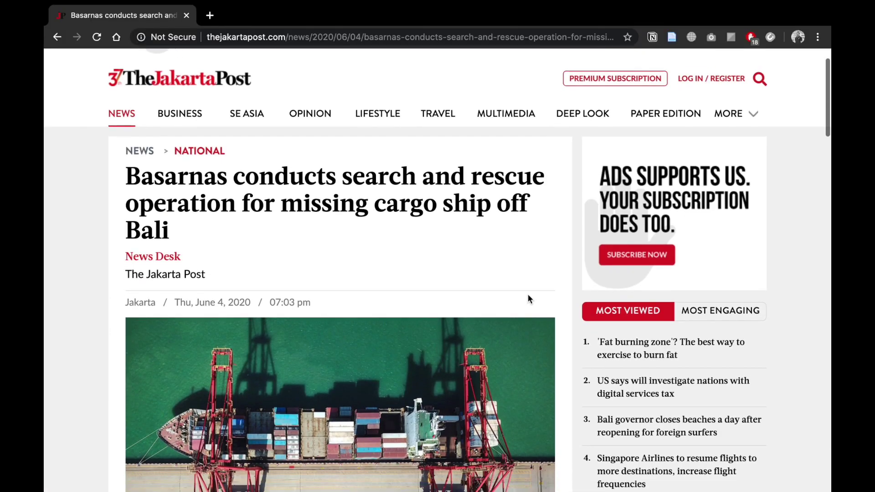
# Step: Open the Notion web clipper on the Jakarta Post article in the browser and remove "- National - The Jakarta Post" from the title
pyautogui.scroll(-5, 528, 294)
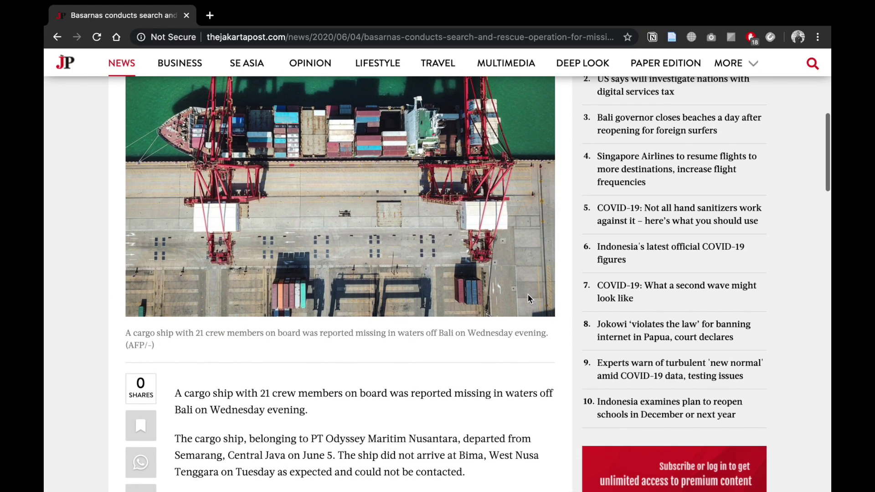
pyautogui.scroll(10, 528, 294)
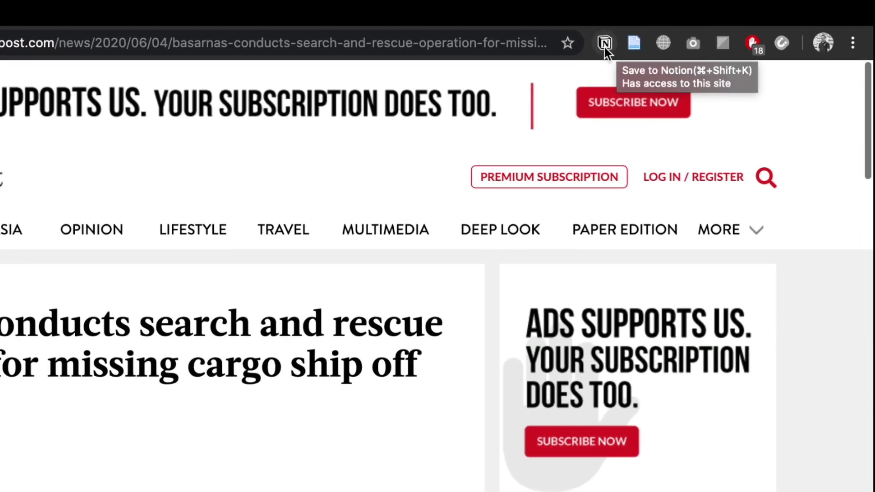
pyautogui.click(606, 46)
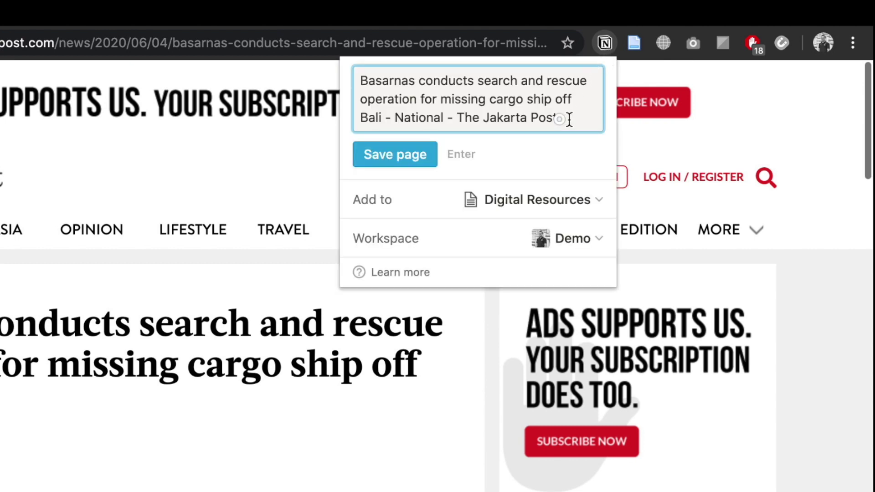
pyautogui.keyDown('shift'); pyautogui.click(357, 120); pyautogui.keyUp('shift')
pyautogui.keyDown('shift'); pyautogui.click(393, 122); pyautogui.keyUp('shift')
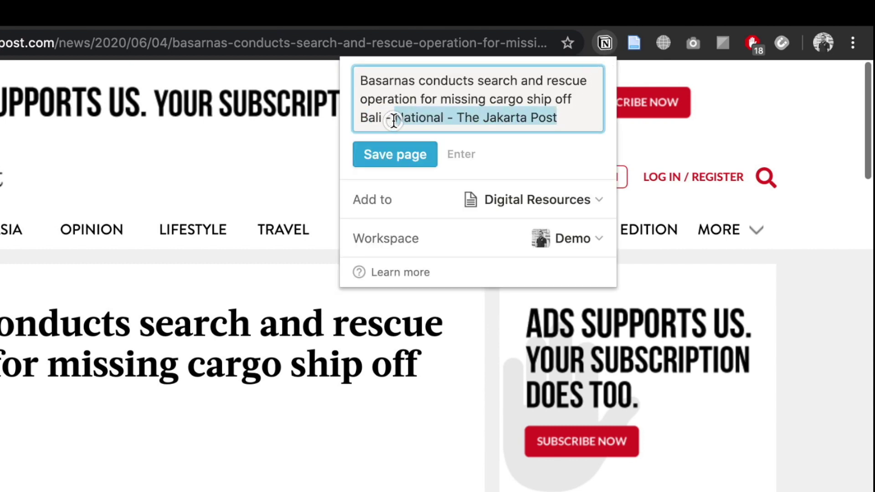
pyautogui.press('BackSpace')
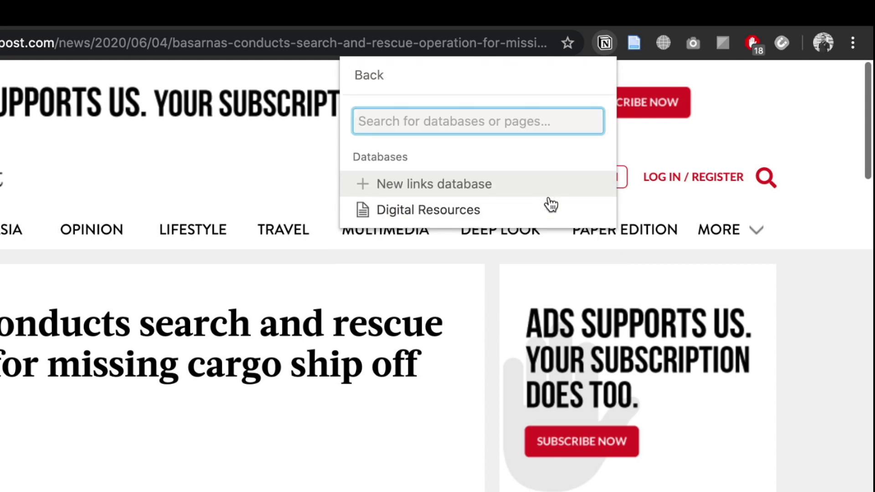
# Step: Save the clipped article to the Digital Resources database and open it in Notion
pyautogui.click(509, 211)
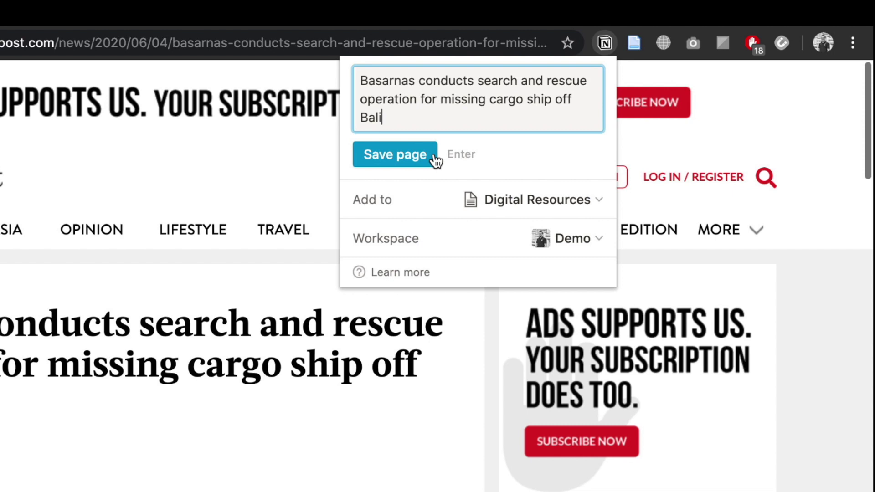
pyautogui.click(434, 157)
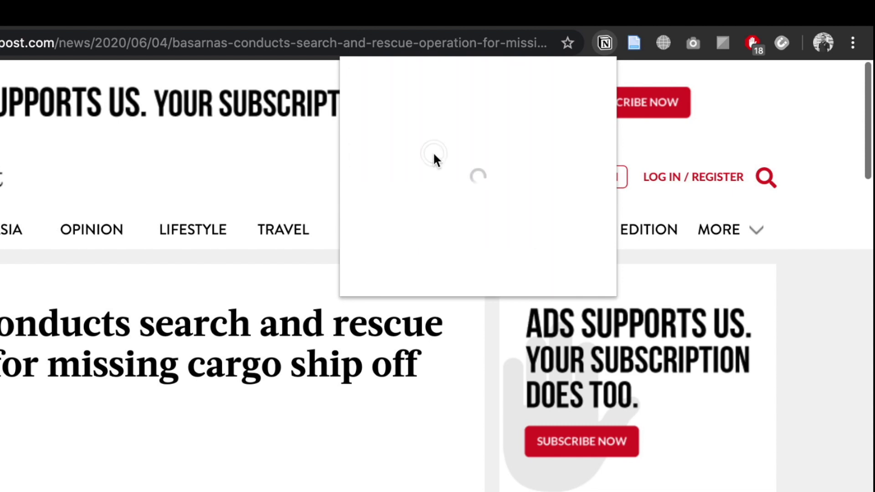
pyautogui.click(477, 153)
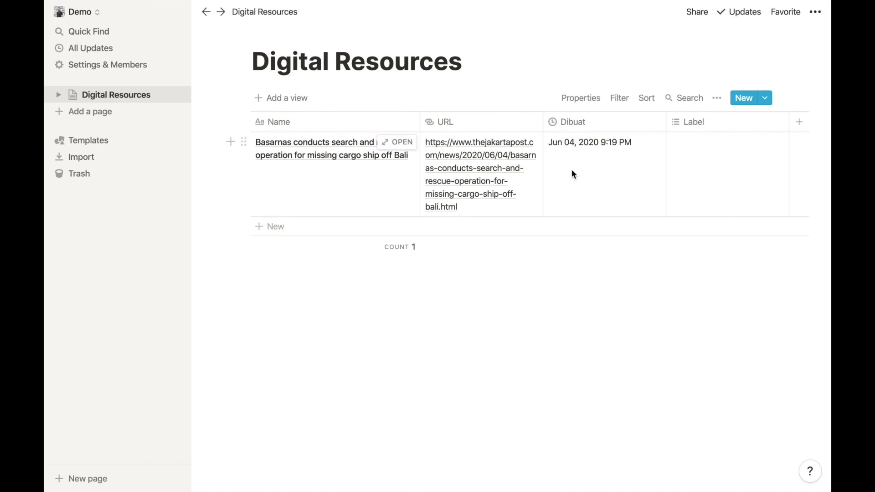
# Step: Assign the "artikel" label to the clipped Basarnas article in the table
pyautogui.click(695, 174)
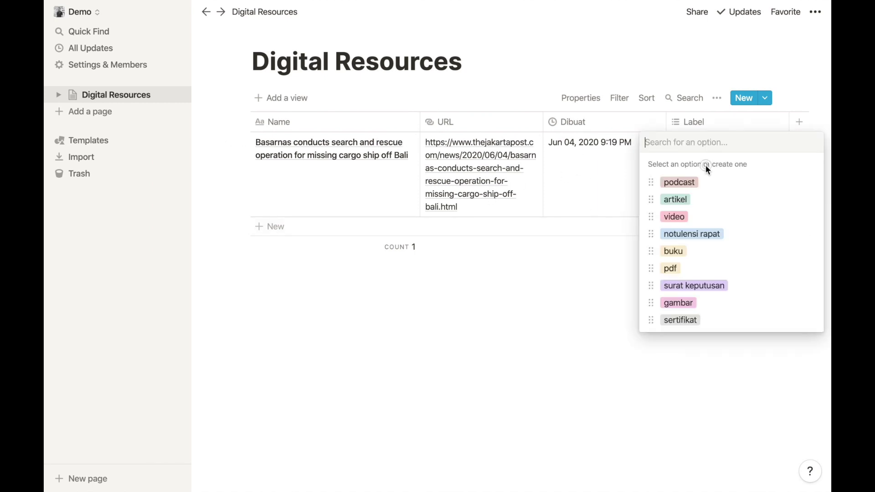
pyautogui.click(711, 204)
pyautogui.click(550, 273)
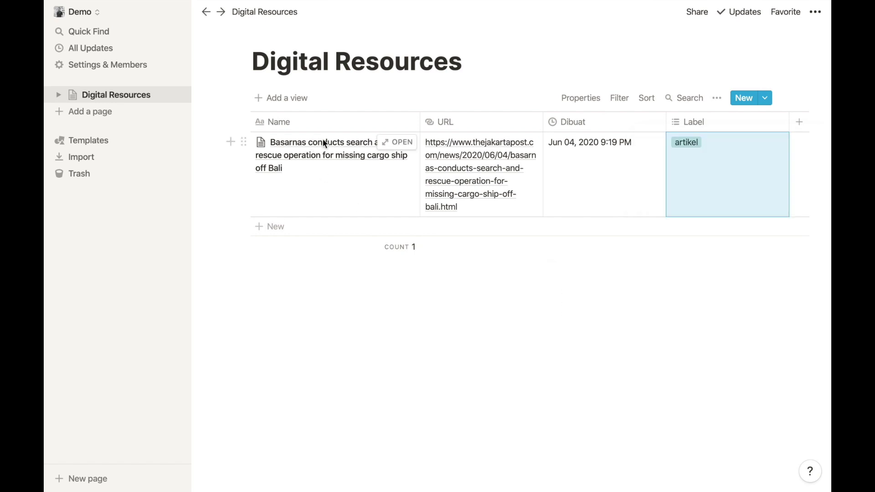
# Step: Open the Basarnas article's page, review its clipped content, and add a new "internet" option to its Label property
pyautogui.click(404, 146)
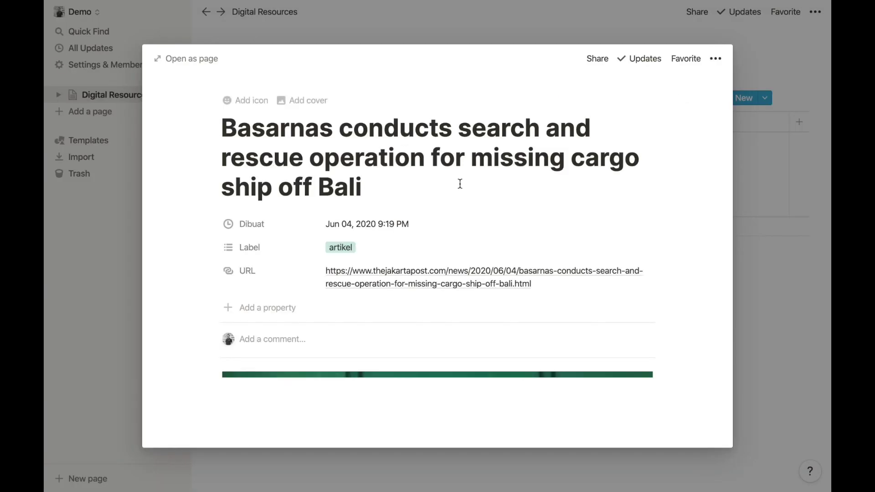
pyautogui.scroll(-3, 480, 225)
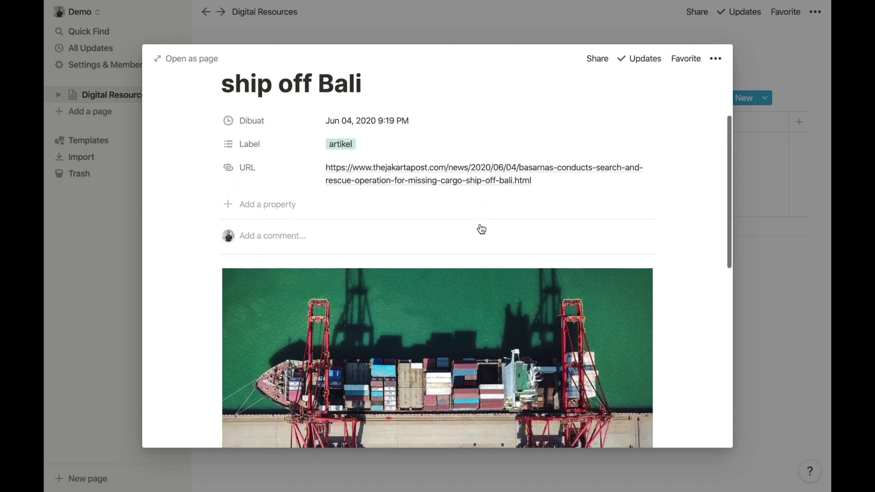
pyautogui.scroll(-6, 482, 226)
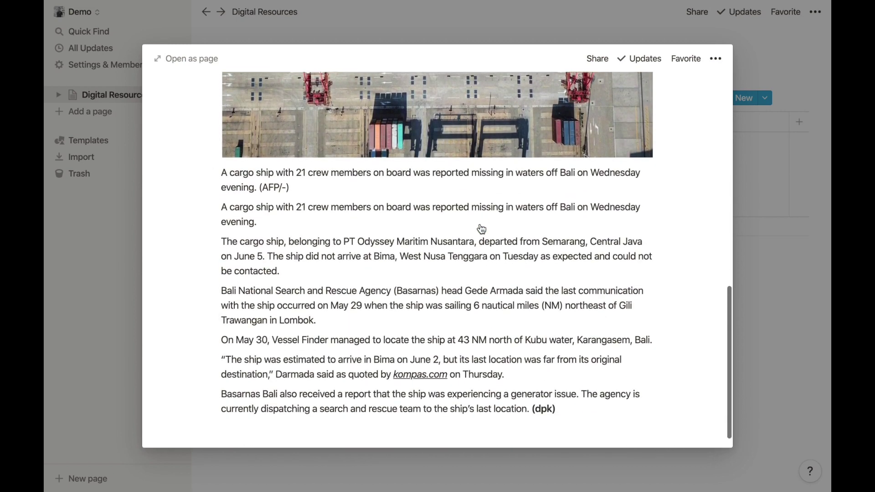
pyautogui.scroll(10, 480, 225)
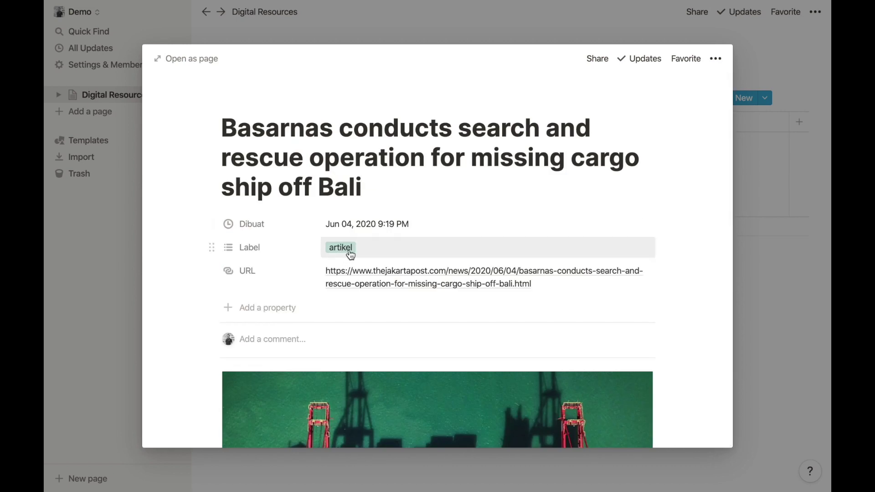
pyautogui.click(369, 251)
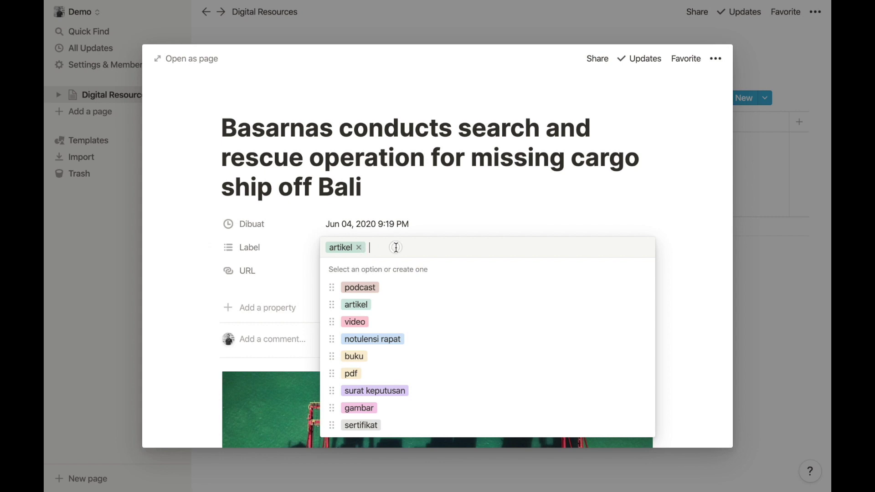
pyautogui.write('internet')
pyautogui.press('Return')
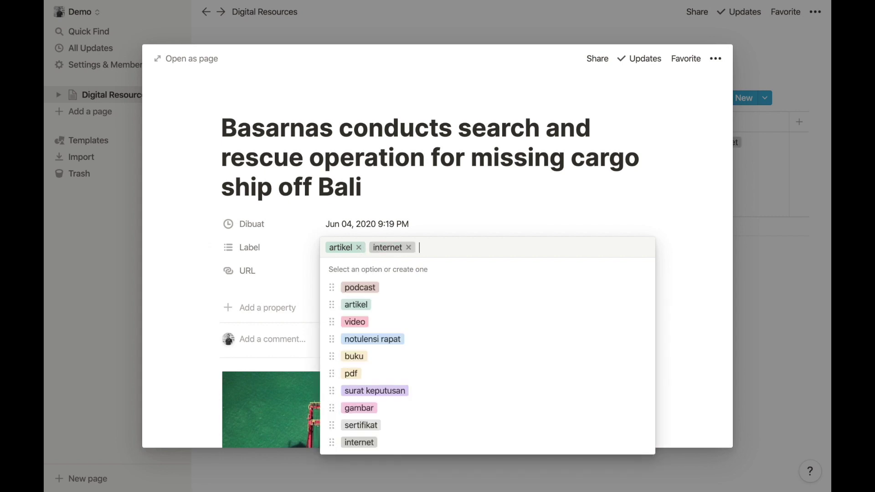
pyautogui.click(194, 289)
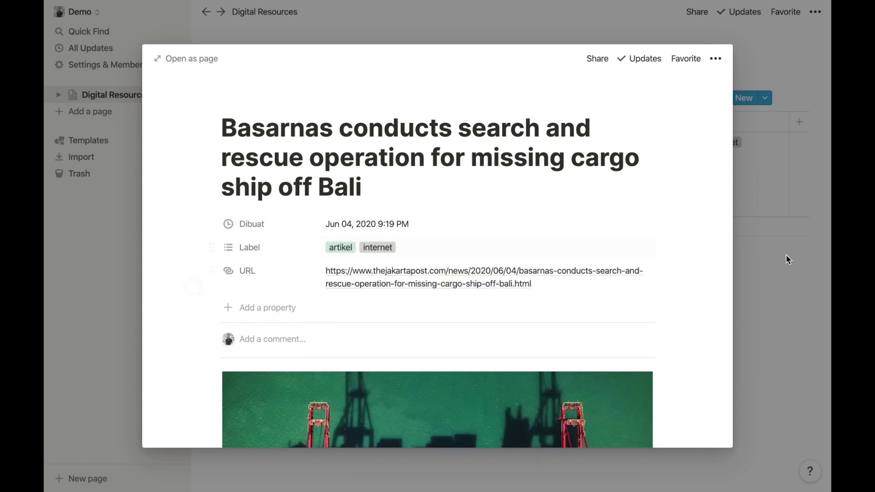
# Step: Close the Basarnas article's page and create a table view of Digital Resources named "Podcast Saja"
pyautogui.click(773, 293)
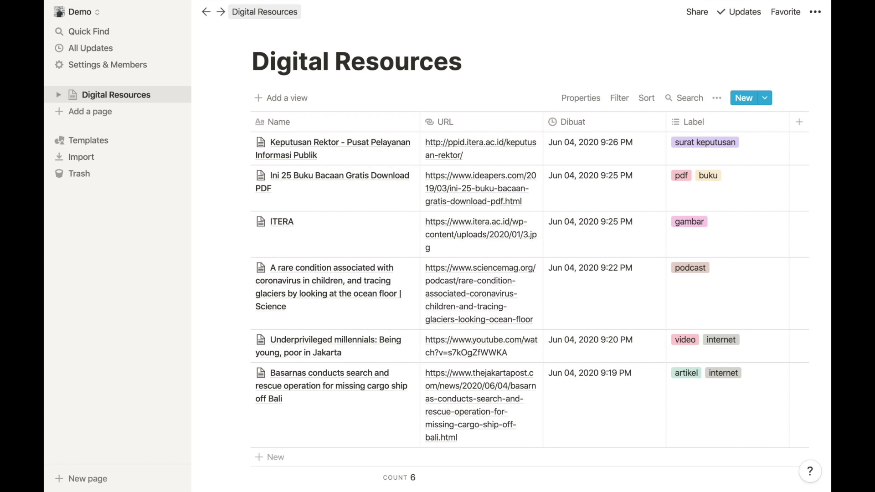
pyautogui.click(289, 98)
pyautogui.write('Po')
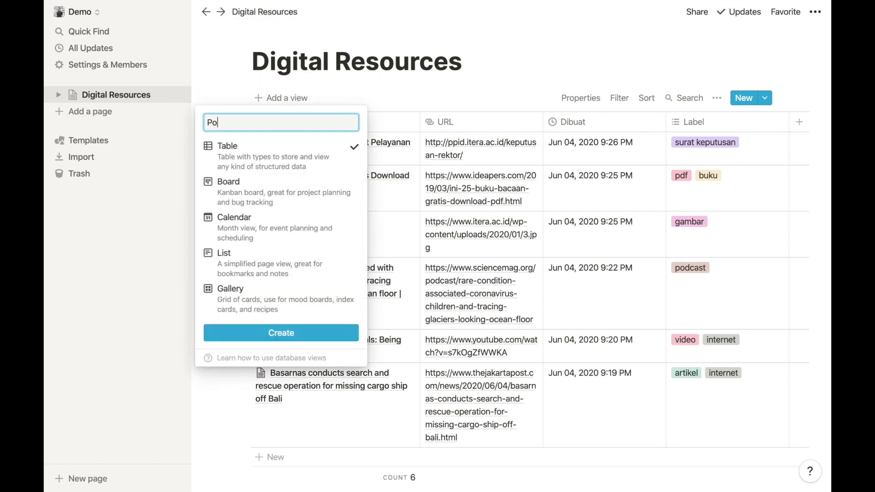
pyautogui.write('dcast Saja')
pyautogui.press('Return')
# Step: Filter the "Podcast Saja" view to entries whose Label contains "podcast"
pyautogui.click(618, 97)
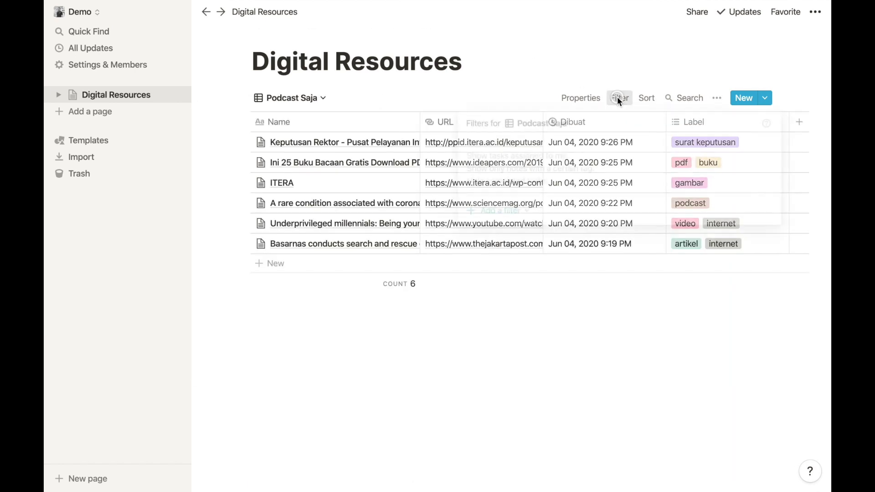
pyautogui.click(488, 217)
pyautogui.click(497, 234)
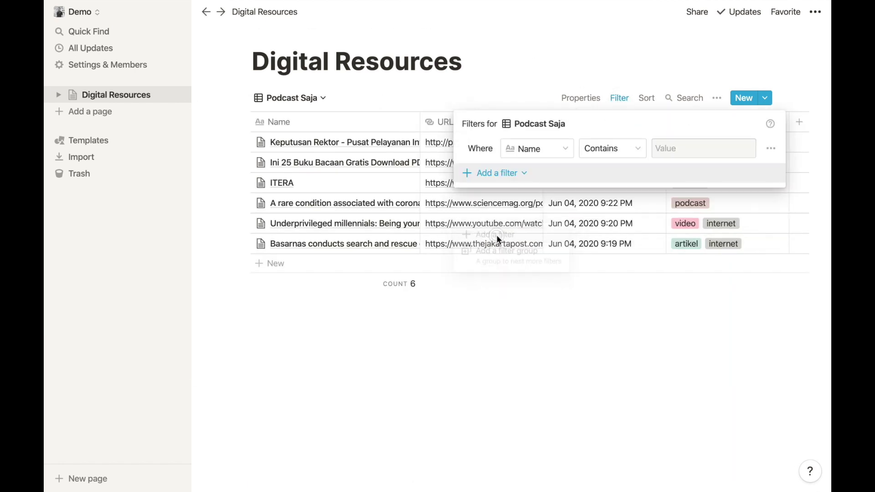
pyautogui.click(547, 151)
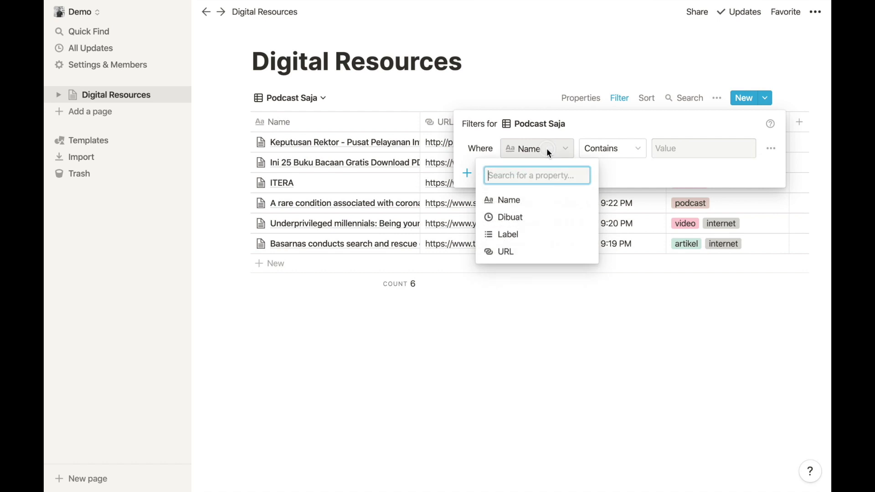
pyautogui.click(555, 235)
pyautogui.click(664, 147)
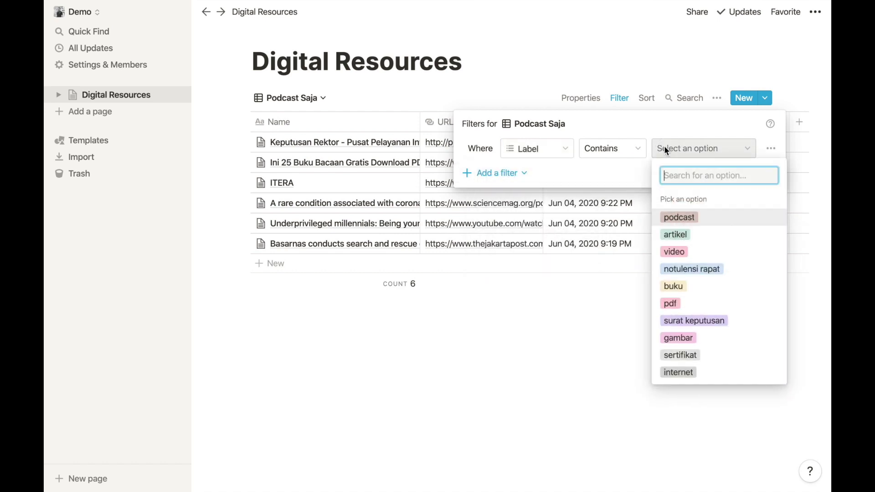
pyautogui.click(685, 221)
pyautogui.click(684, 221)
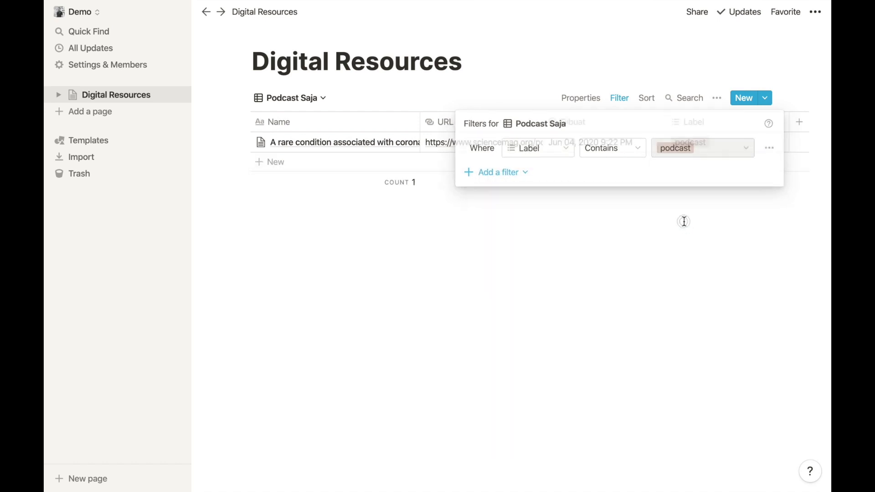
# Step: Create another table view of Digital Resources named "Artikel Saja"
pyautogui.click(287, 99)
pyautogui.click(250, 189)
pyautogui.write('Artikel Saja')
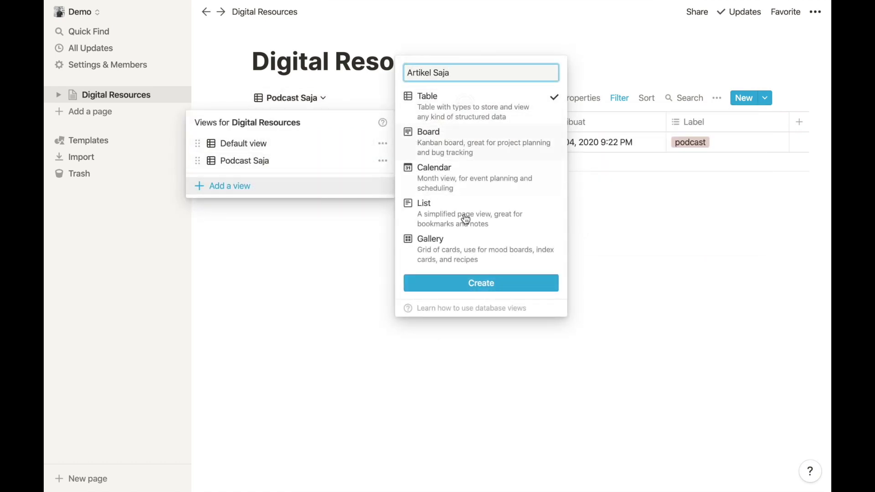
pyautogui.click(460, 281)
# Step: Filter the "Artikel Saja" view to entries whose Label contains "artikel"
pyautogui.click(626, 98)
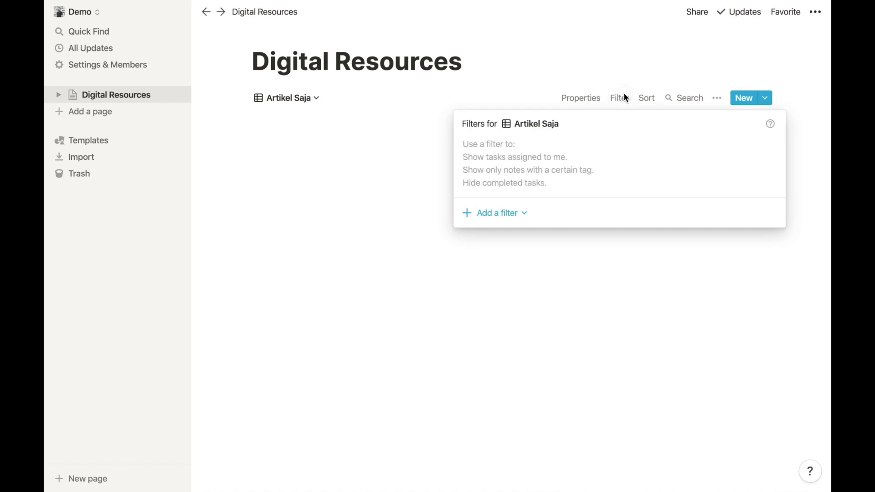
pyautogui.click(490, 219)
pyautogui.click(487, 234)
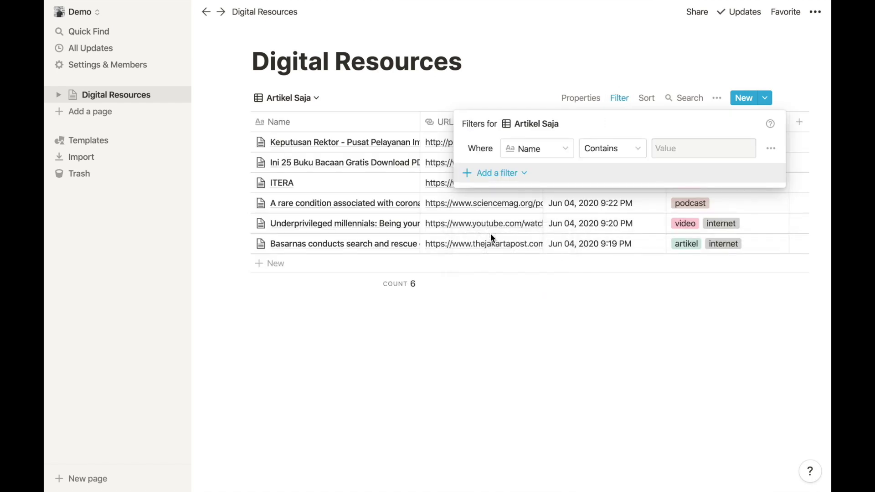
pyautogui.click(548, 149)
pyautogui.click(538, 232)
pyautogui.click(682, 149)
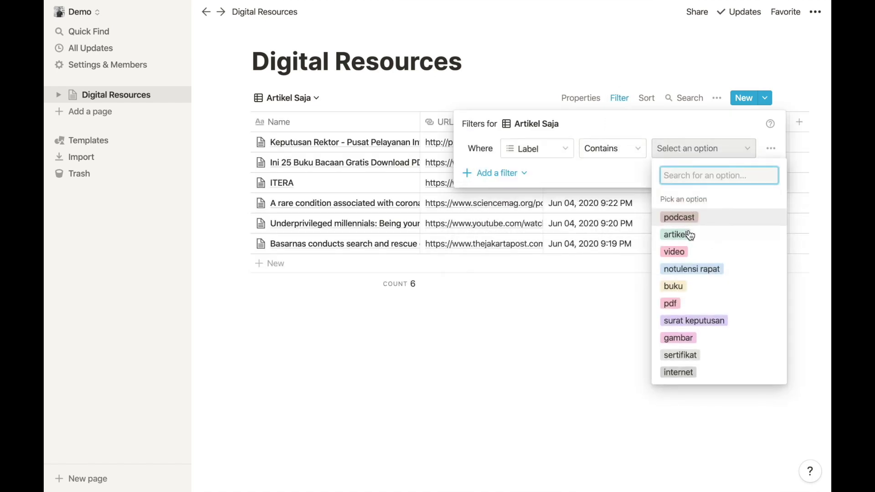
pyautogui.click(688, 232)
pyautogui.click(657, 274)
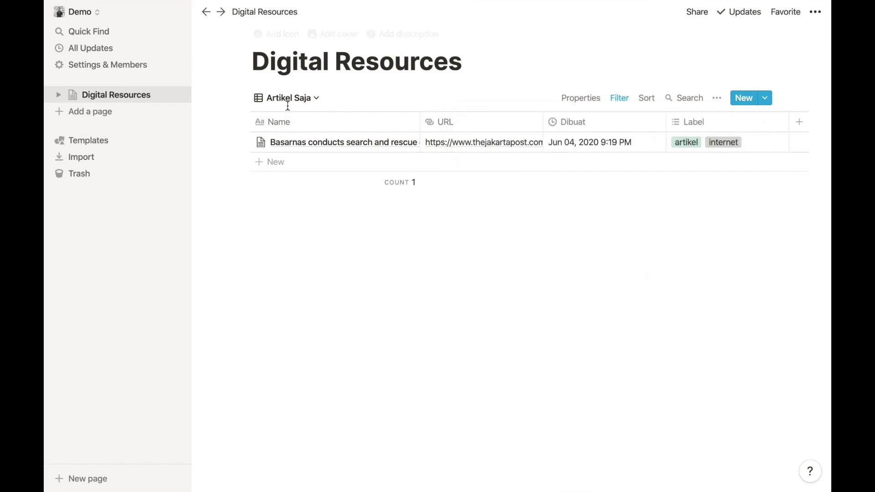
pyautogui.click(623, 99)
pyautogui.click(623, 99)
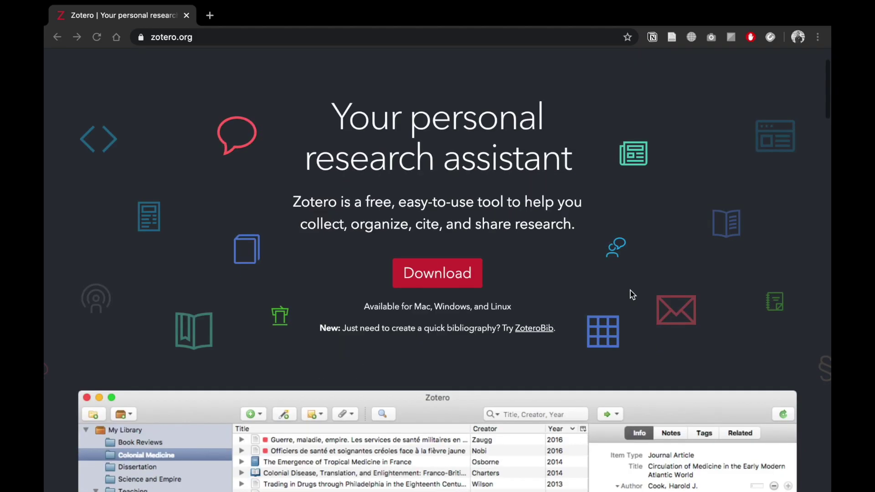
# Step: Switch to the browser and review the Zotero homepage and storage plans and the Mendeley Desktop download page
pyautogui.scroll(-3, 630, 289)
pyautogui.scroll(-5, 631, 293)
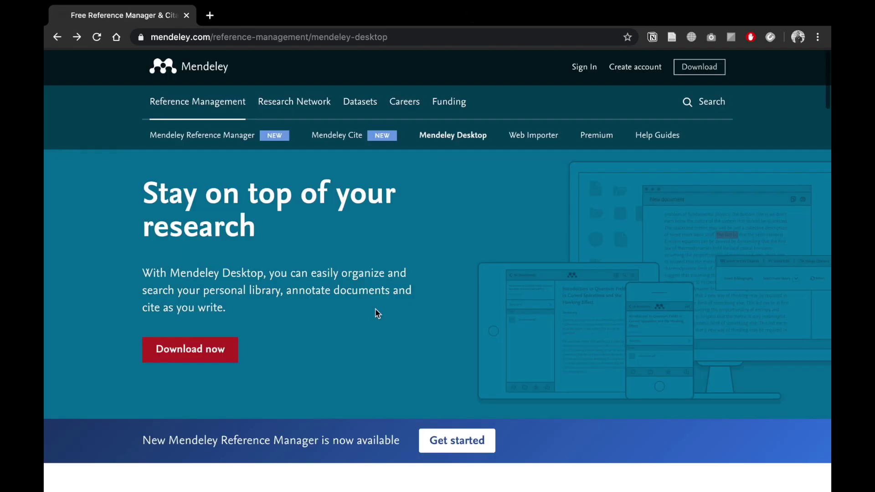
pyautogui.scroll(-1, 378, 313)
pyautogui.scroll(-2, 377, 313)
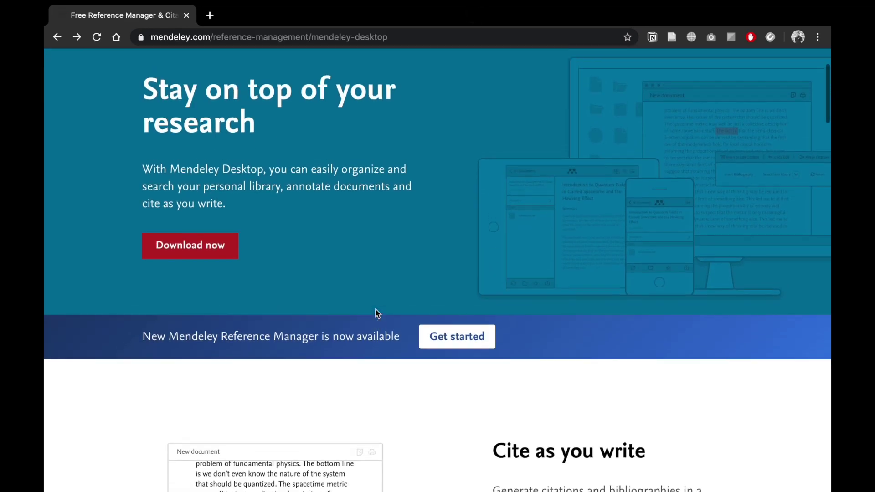
pyautogui.scroll(3, 286, 342)
pyautogui.click(231, 350)
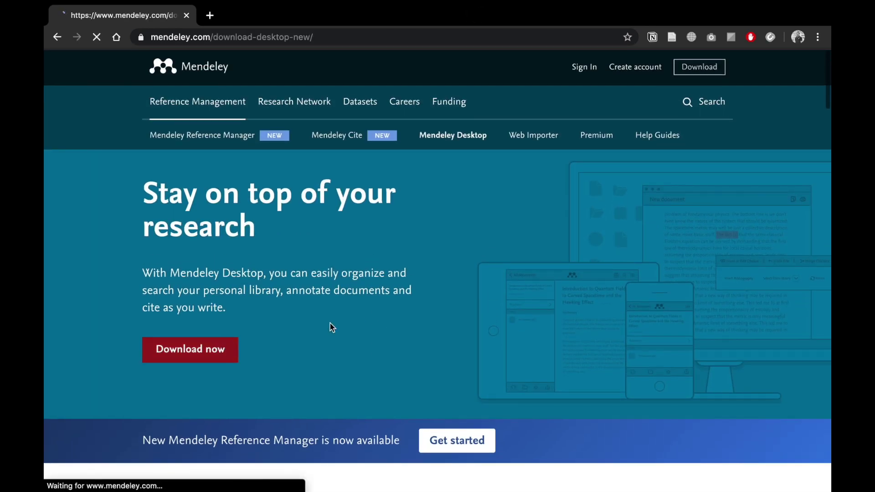
pyautogui.scroll(-2, 330, 321)
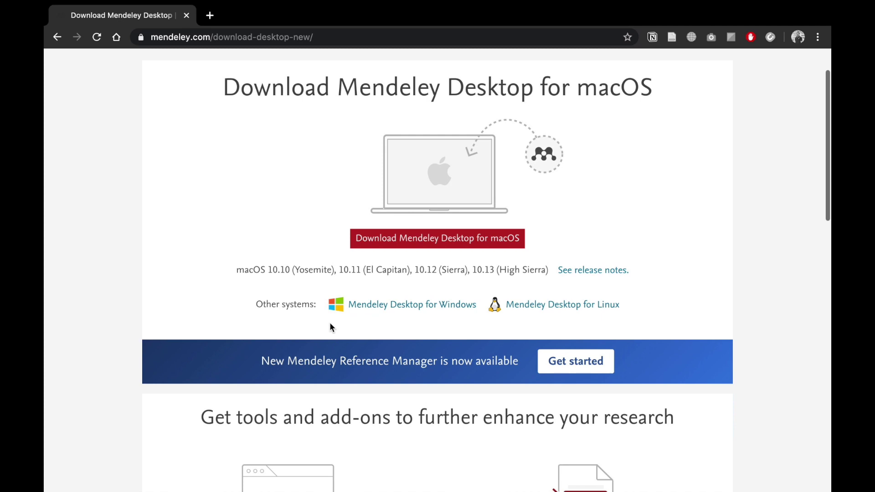
pyautogui.scroll(-3, 329, 322)
pyautogui.scroll(5, 330, 322)
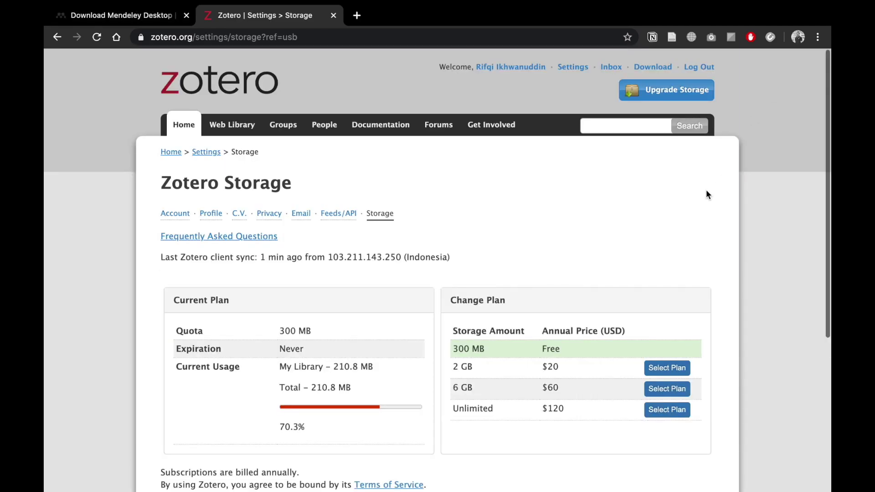
pyautogui.scroll(-3, 707, 194)
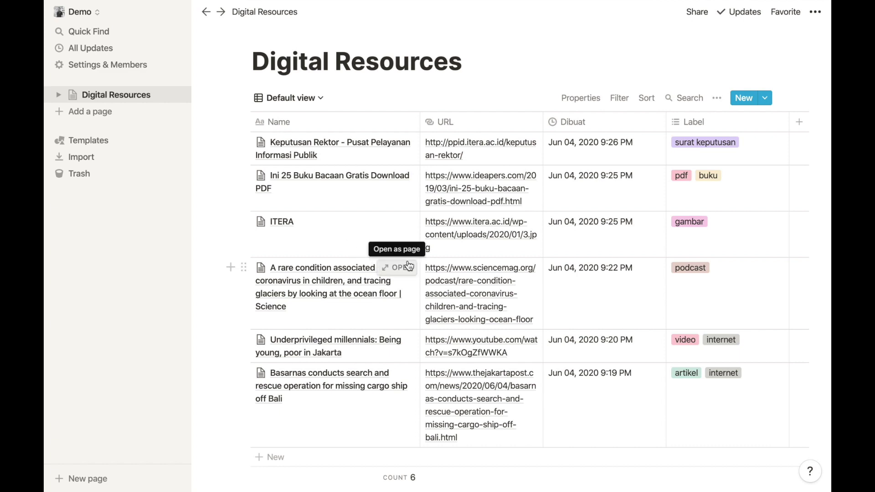
# Step: Open the coronavirus podcast entry's page from the default view in Notion and add a text property named "Kesimpulan"
pyautogui.click(409, 274)
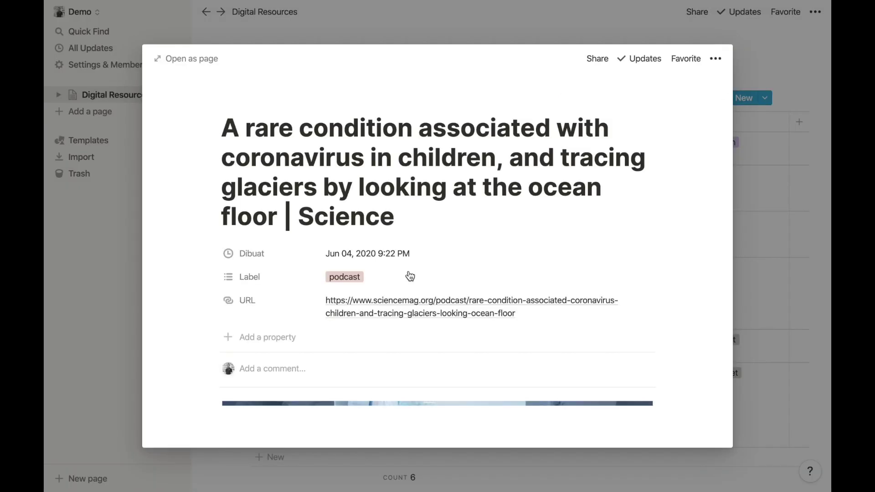
pyautogui.scroll(-3, 410, 276)
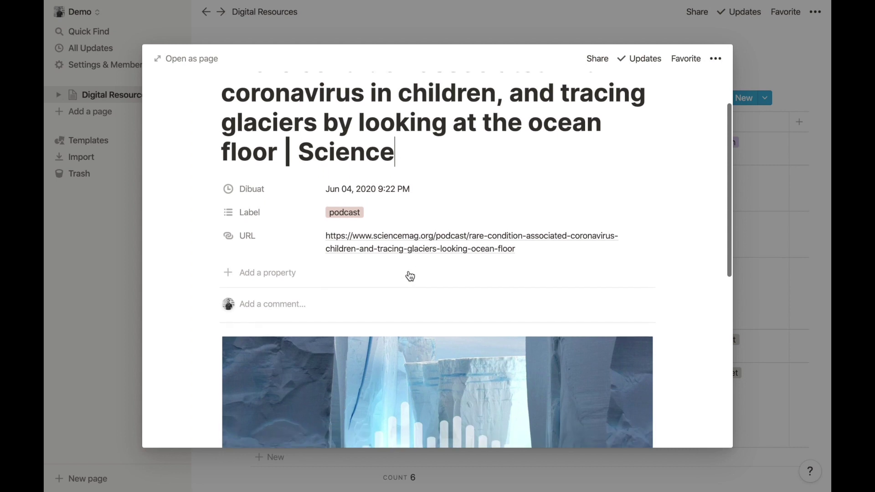
pyautogui.click(259, 273)
pyautogui.write('Kesimpulan')
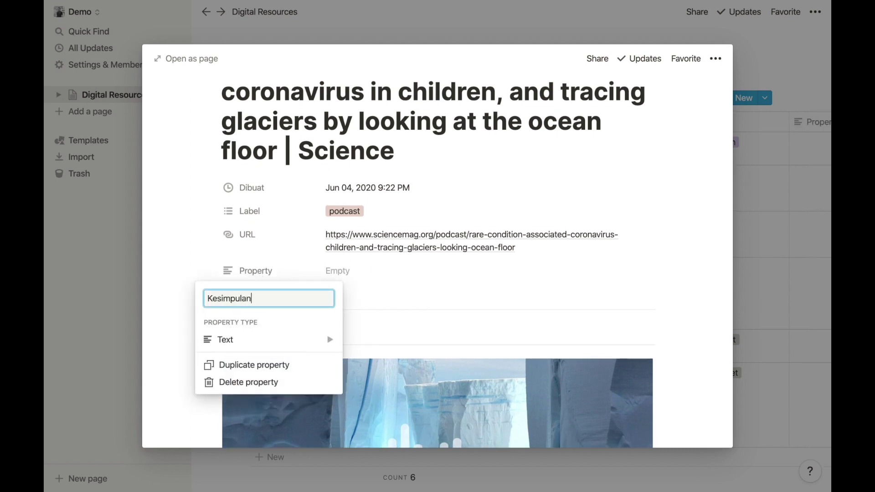
pyautogui.click(274, 340)
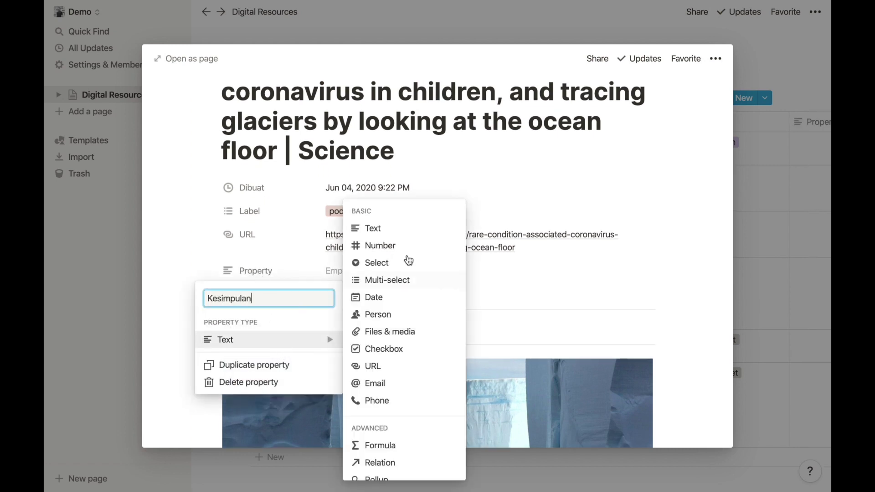
# Step: Enter "Penting banget untuk dibaca lebih lanjut!" as the podcast entry's Kesimpulan and return to the table to check the column
pyautogui.click(378, 275)
pyautogui.write('Penting banget')
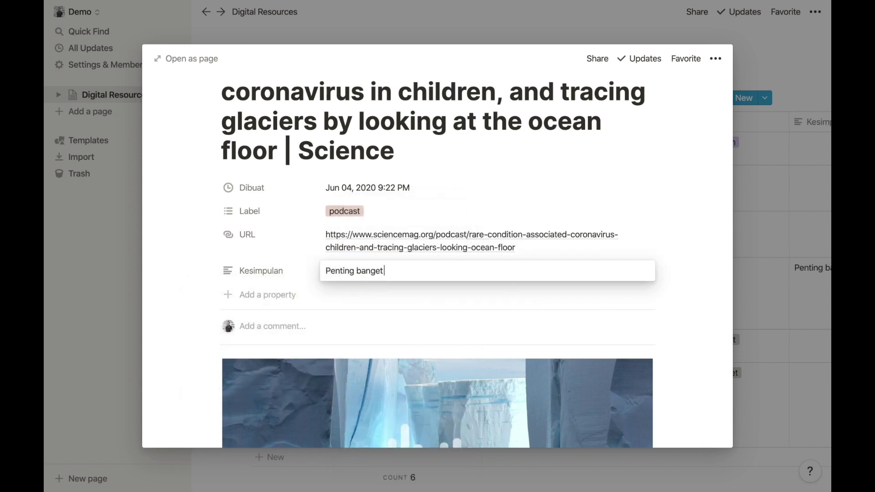
pyautogui.write(' untuk dibaca lebih lanjut!')
pyautogui.press('Return')
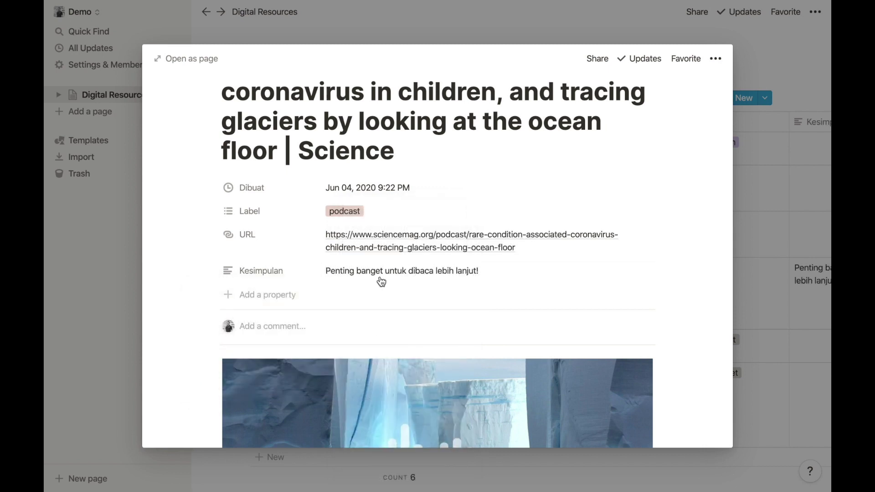
pyautogui.click(760, 220)
pyautogui.hscroll(5, 754, 279)
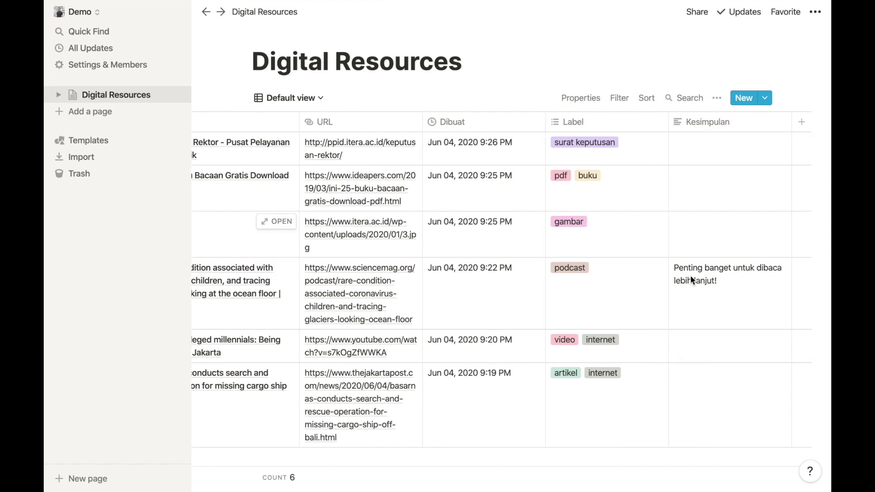
pyautogui.hscroll(2, 723, 308)
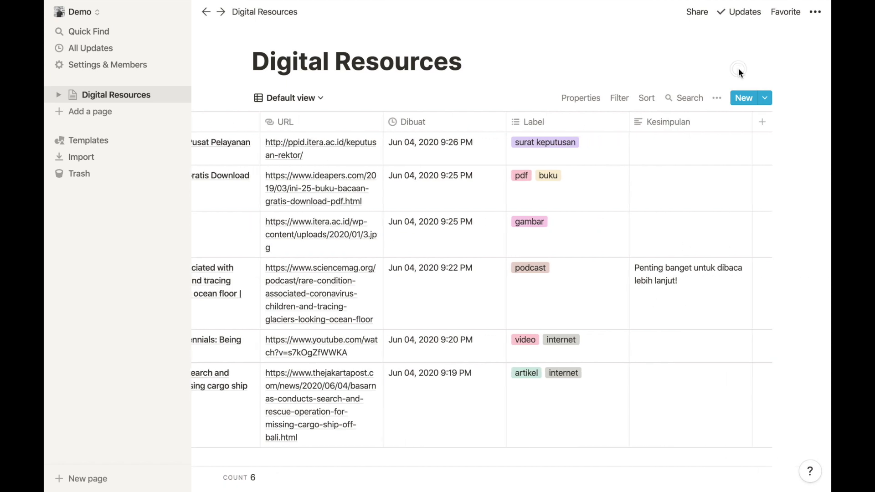
# Step: Create a new Digital Resources entry titled "Catatan Pertemuan" with the "notulensi rapat" label
pyautogui.click(745, 98)
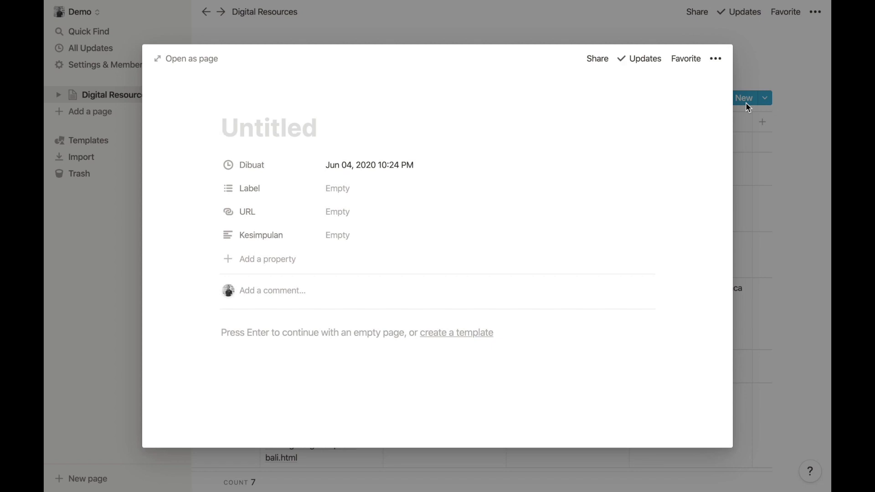
pyautogui.write('Catatan Pertemuan')
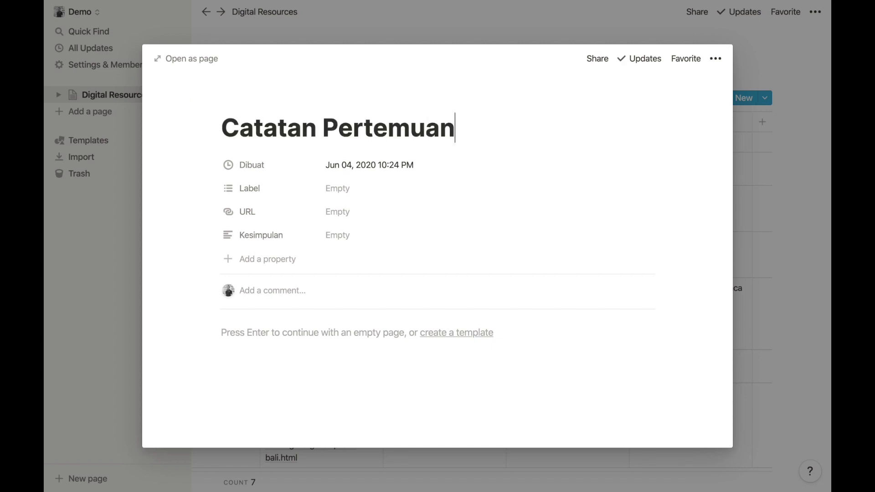
pyautogui.click(590, 190)
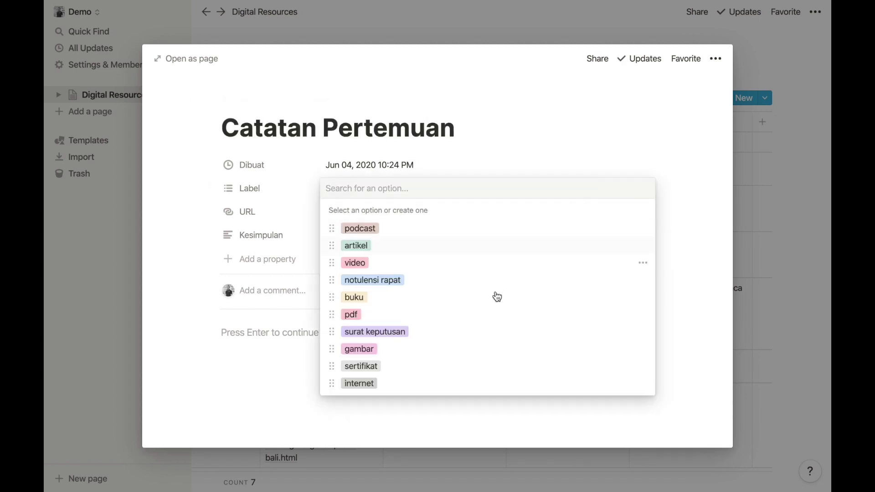
pyautogui.click(396, 280)
pyautogui.click(268, 374)
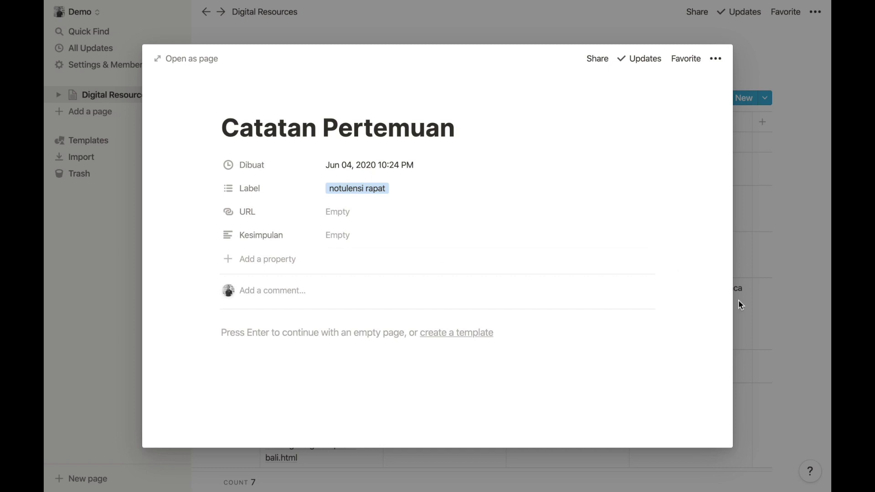
# Step: Write "Hari, Bulan Tahun" in the body of the Catatan Pertemuan page and return to the table
pyautogui.click(480, 356)
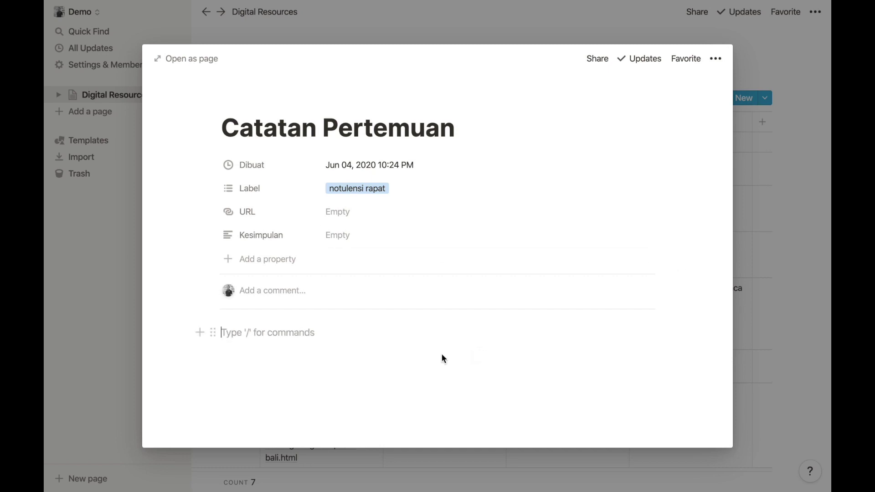
pyautogui.write('Hari, Bulan Tahun')
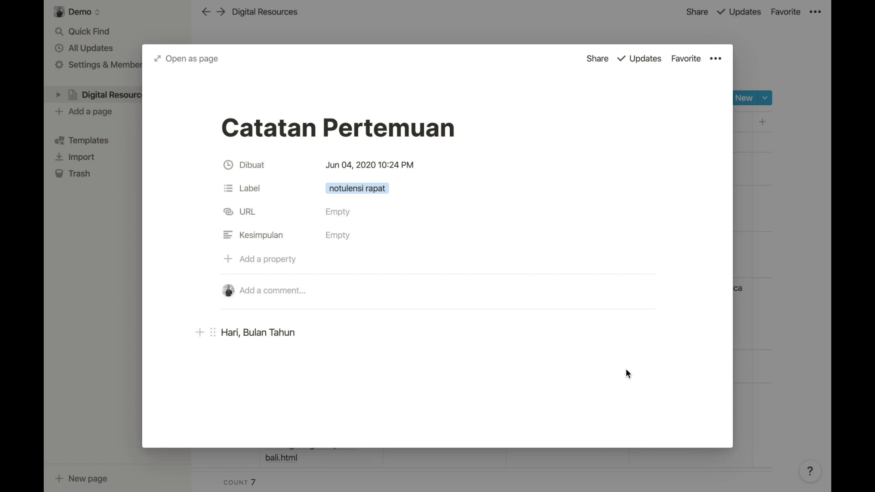
pyautogui.click(785, 367)
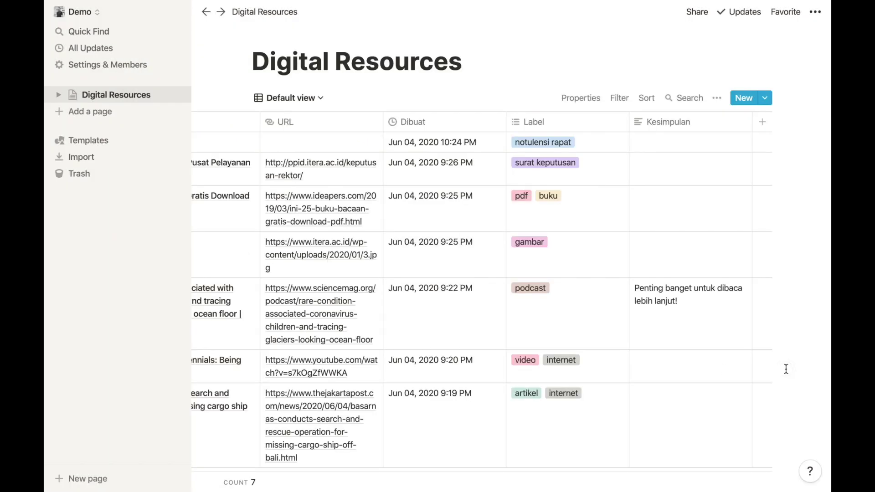
# Step: Open the PENDIDIKAN database from the ARCHIVES page of the example workspace and look across all its table columns
pyautogui.click(451, 308)
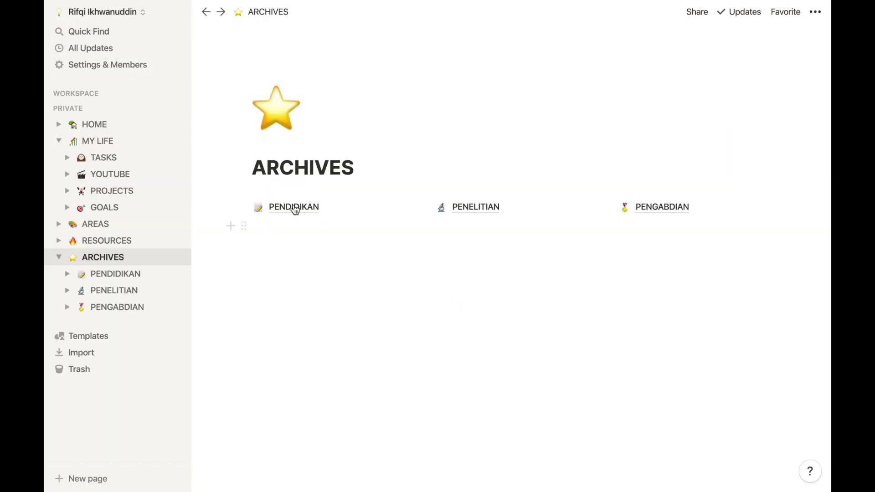
pyautogui.click(295, 208)
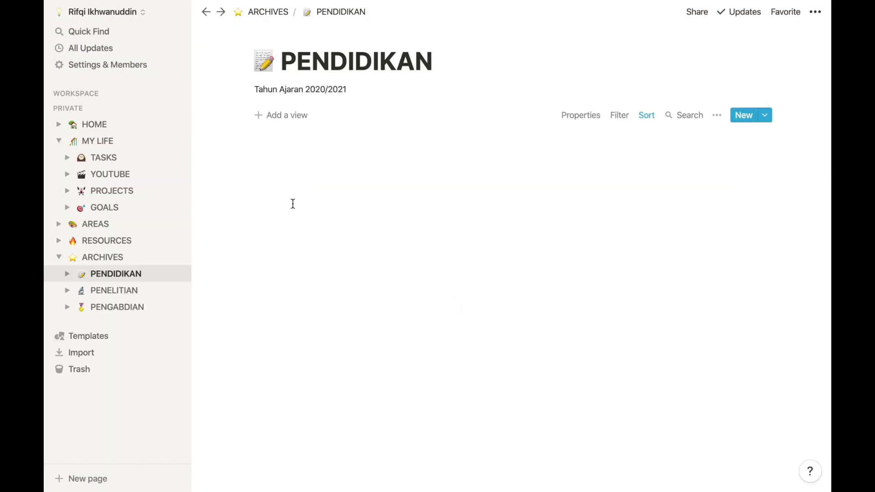
pyautogui.hscroll(10, 528, 263)
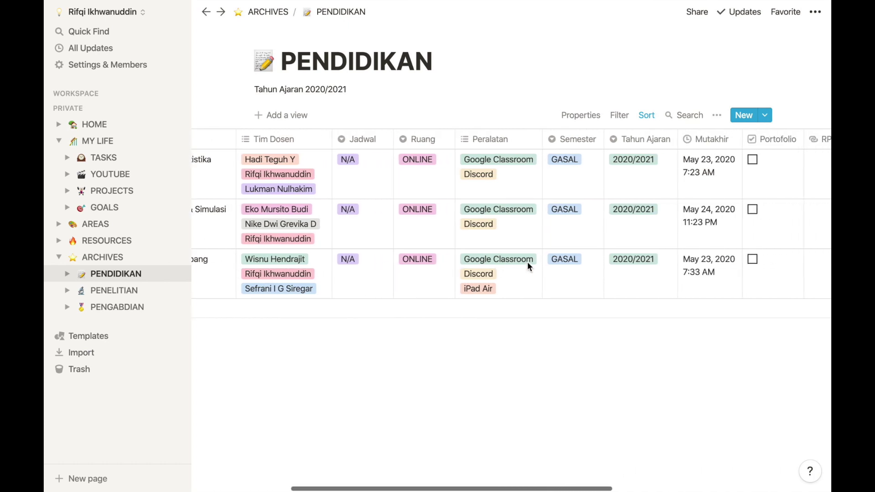
pyautogui.hscroll(-10, 528, 267)
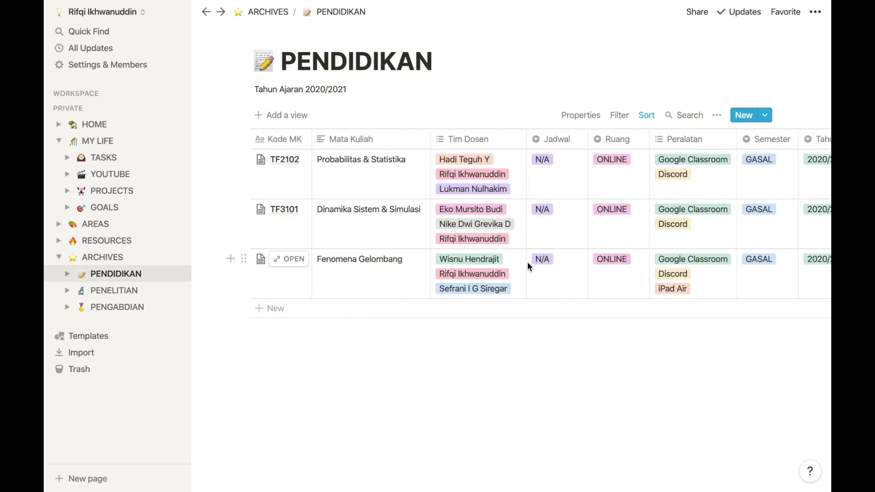
# Step: Open the TF2102 course entry and look through its properties, the Google Classroom and Discord callout, and the Kalender table
pyautogui.click(289, 160)
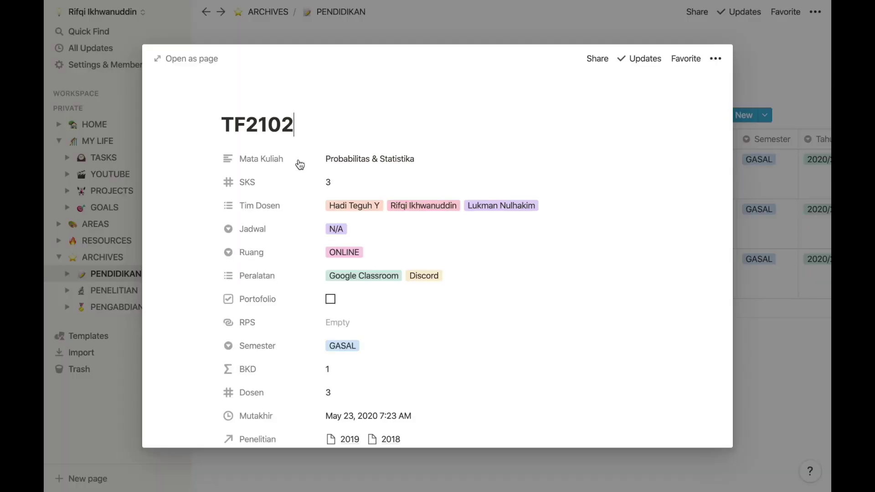
pyautogui.scroll(-2, 506, 344)
pyautogui.scroll(-6, 508, 345)
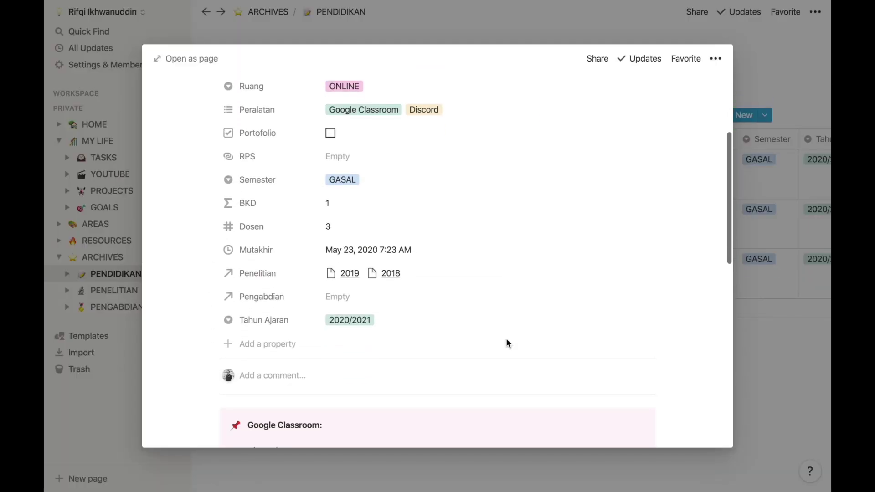
pyautogui.scroll(-7, 507, 340)
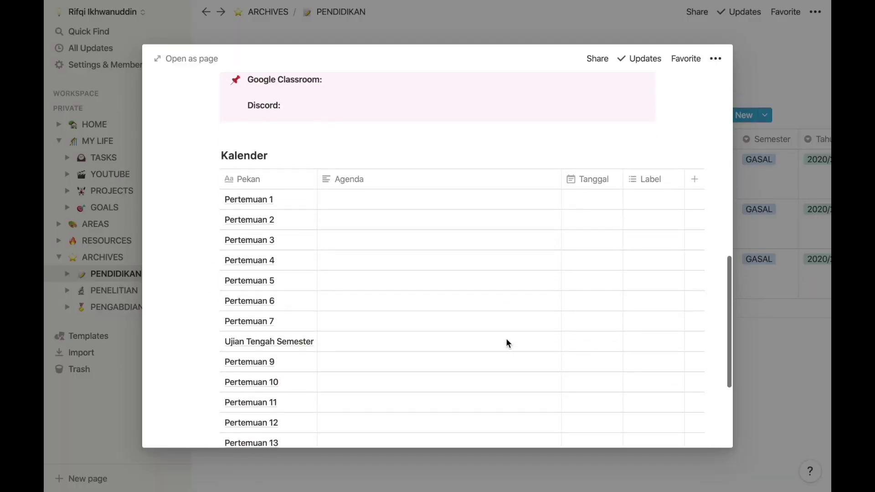
pyautogui.scroll(15, 508, 343)
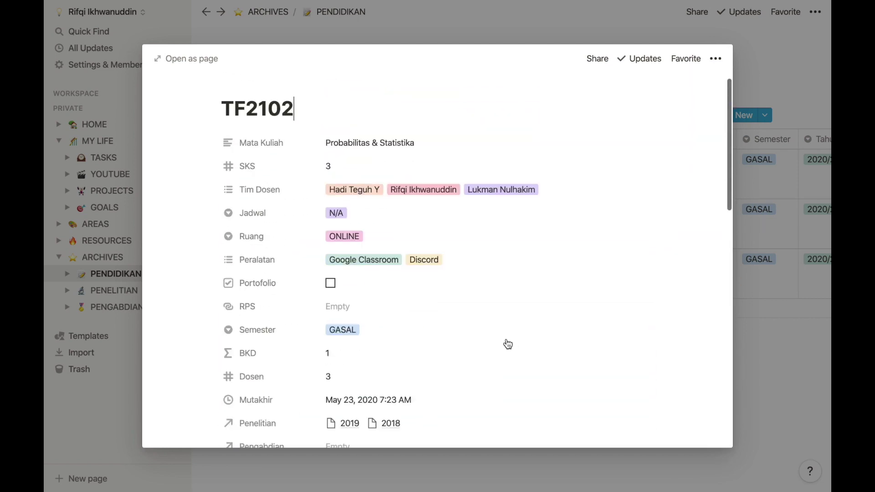